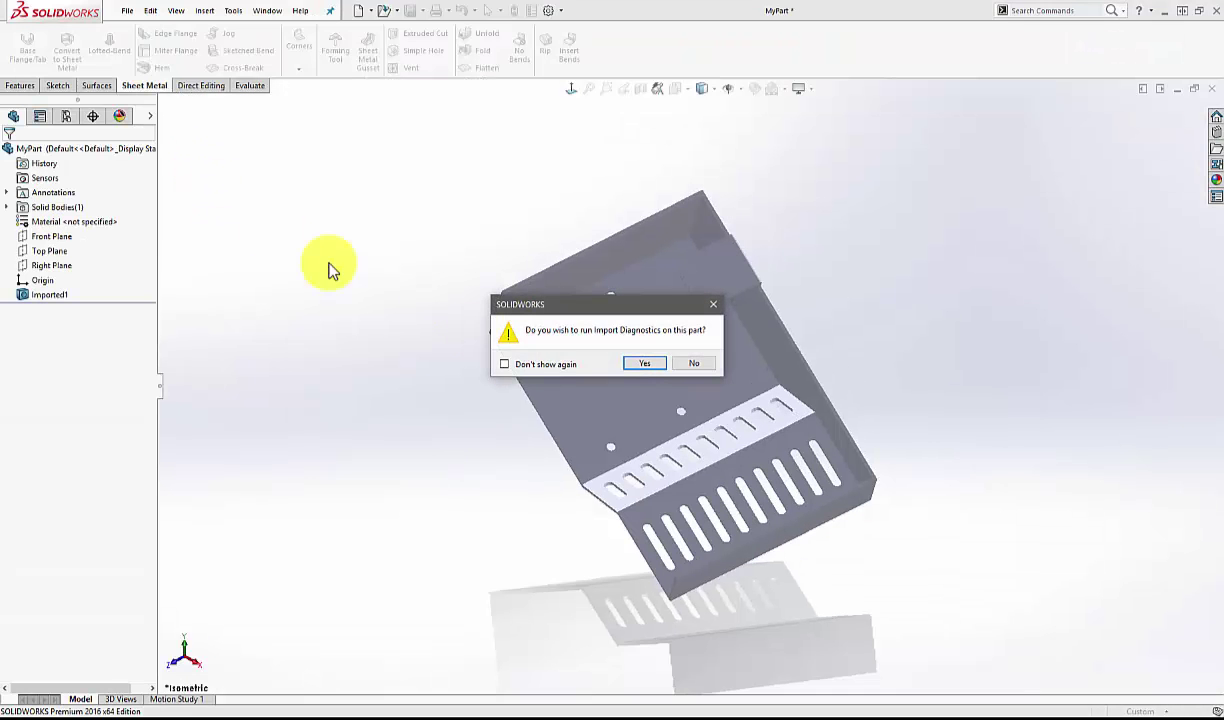
Decline Import Diagnostics for the imported part and set its display style to Shaded With Edges
left_click_drag(557, 287, 374, 194)
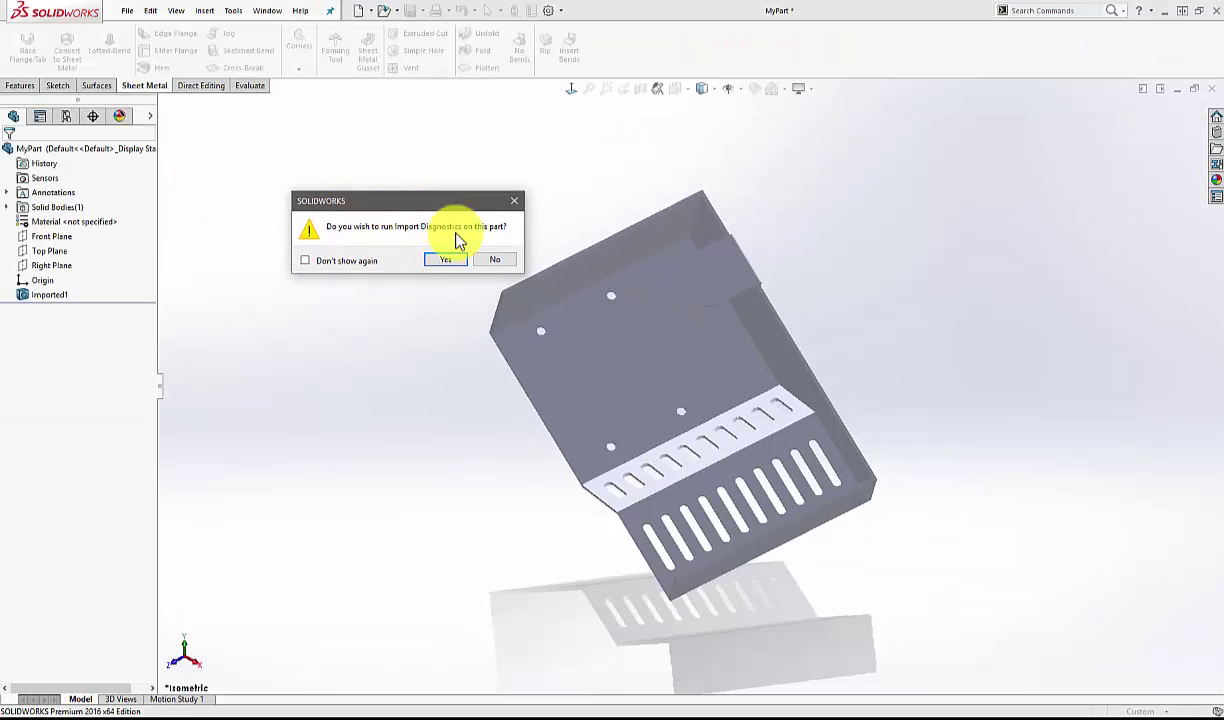
left_click(497, 262)
middle_click_drag(660, 503, 675, 382)
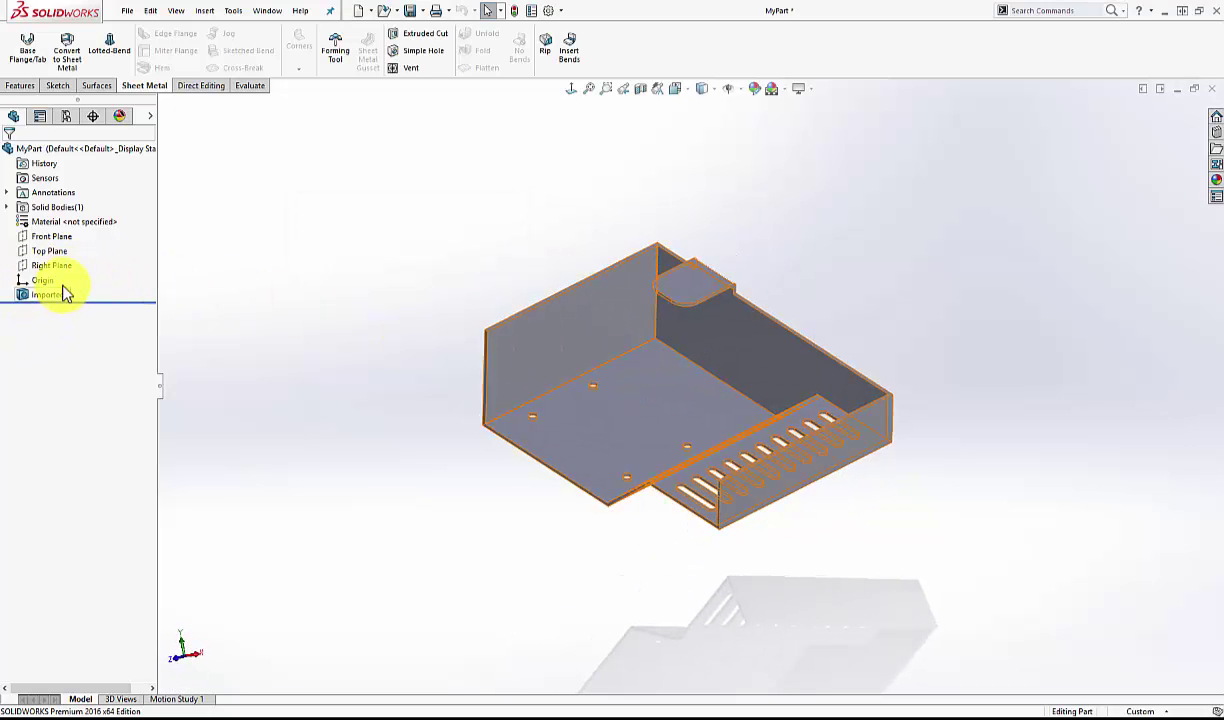
left_click(702, 89)
left_click(705, 110)
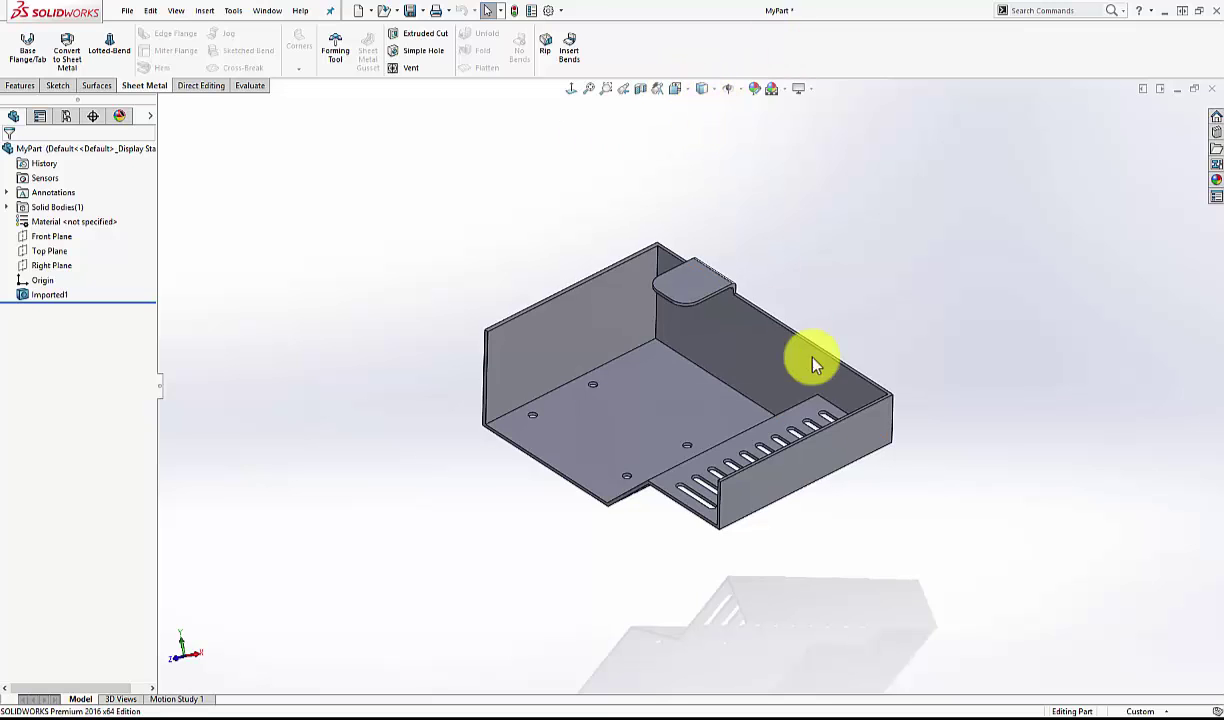
Start a Rip on the three inner edges where the back wall meets the sloped slotted face, the flat slotted face and the short end flange
mouse_move(814, 358)
middle_mouse_down()
mouse_move(814, 325)
mouse_move(833, 392)
mouse_move(732, 448)
middle_mouse_up()
scroll(730, 445, "down", 3)
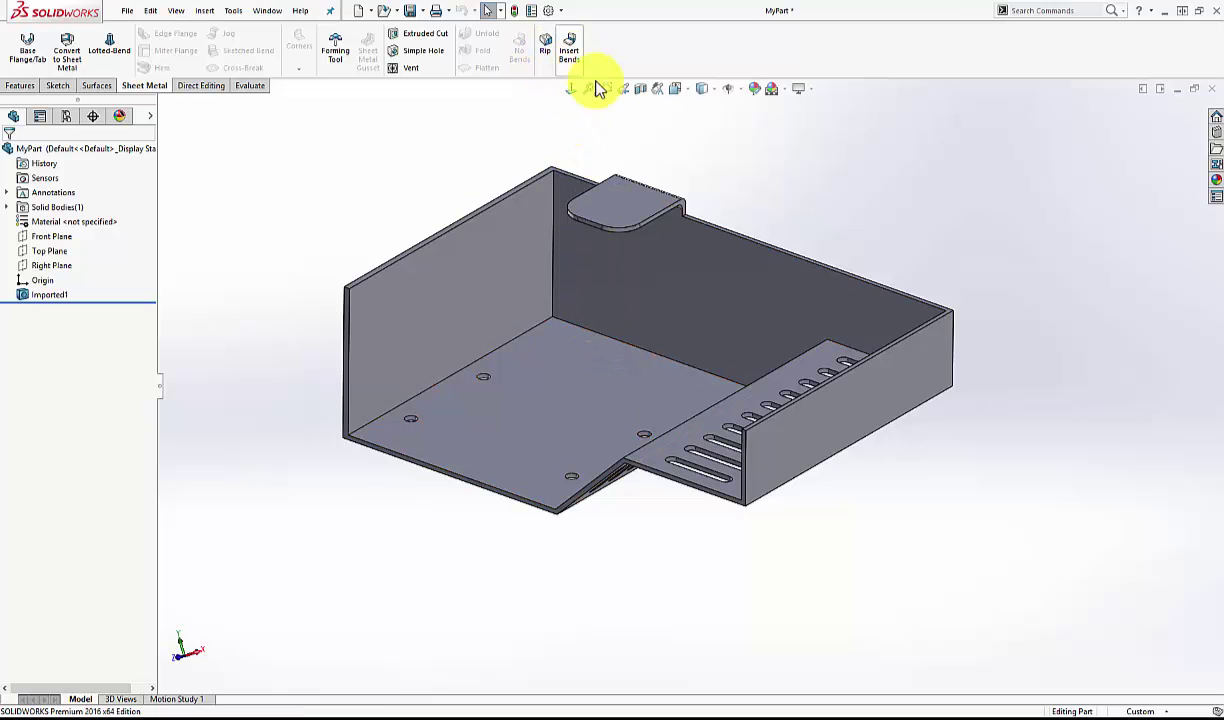
middle_click_drag(660, 160, 1010, 208)
scroll(733, 343, "down", 5)
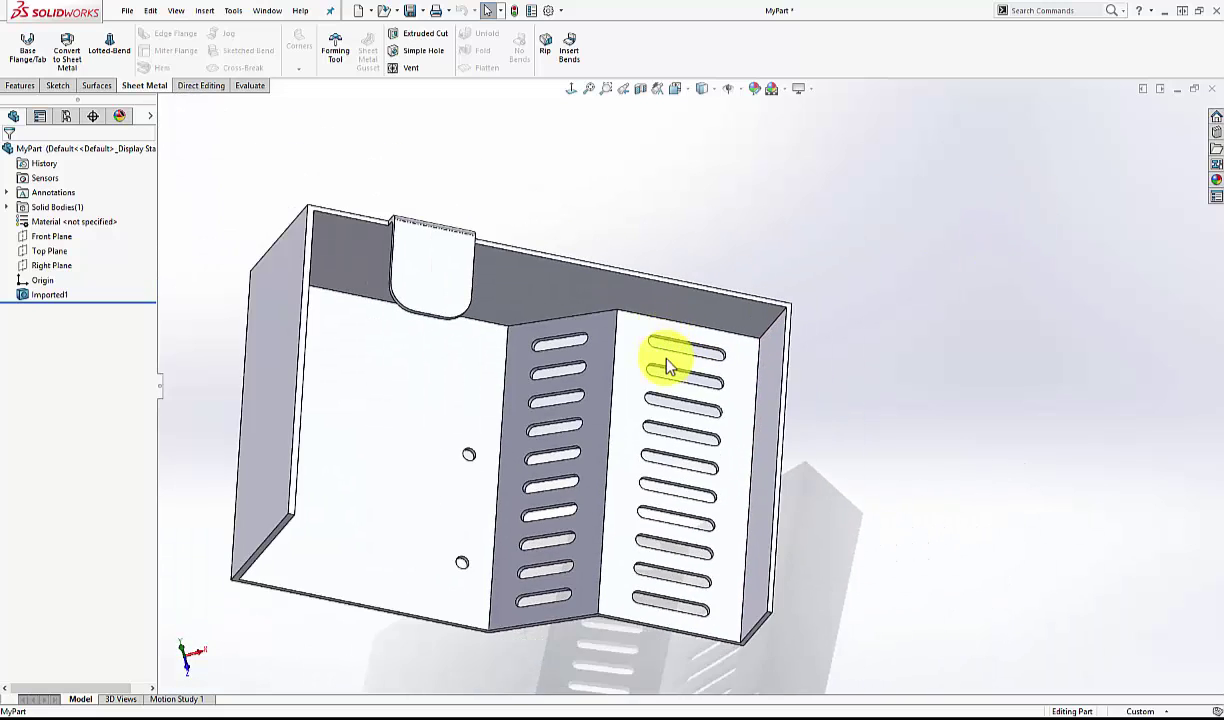
scroll(664, 363, "up", 2)
left_click(547, 58)
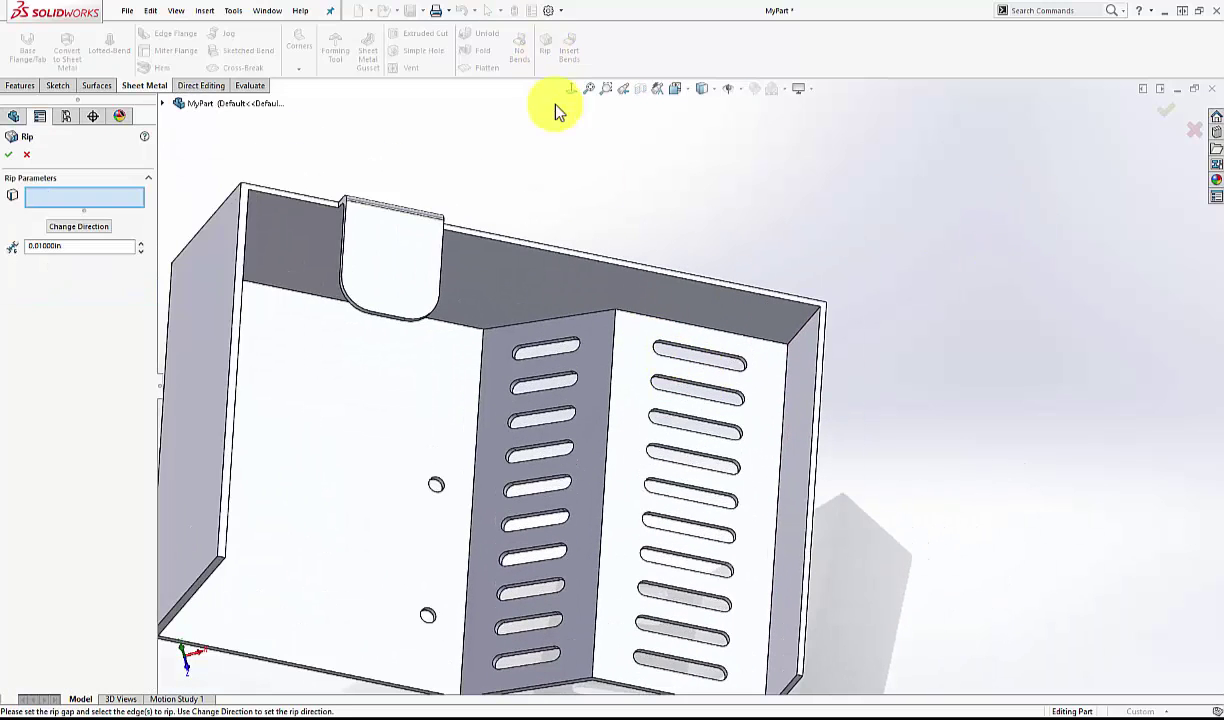
left_click(533, 328)
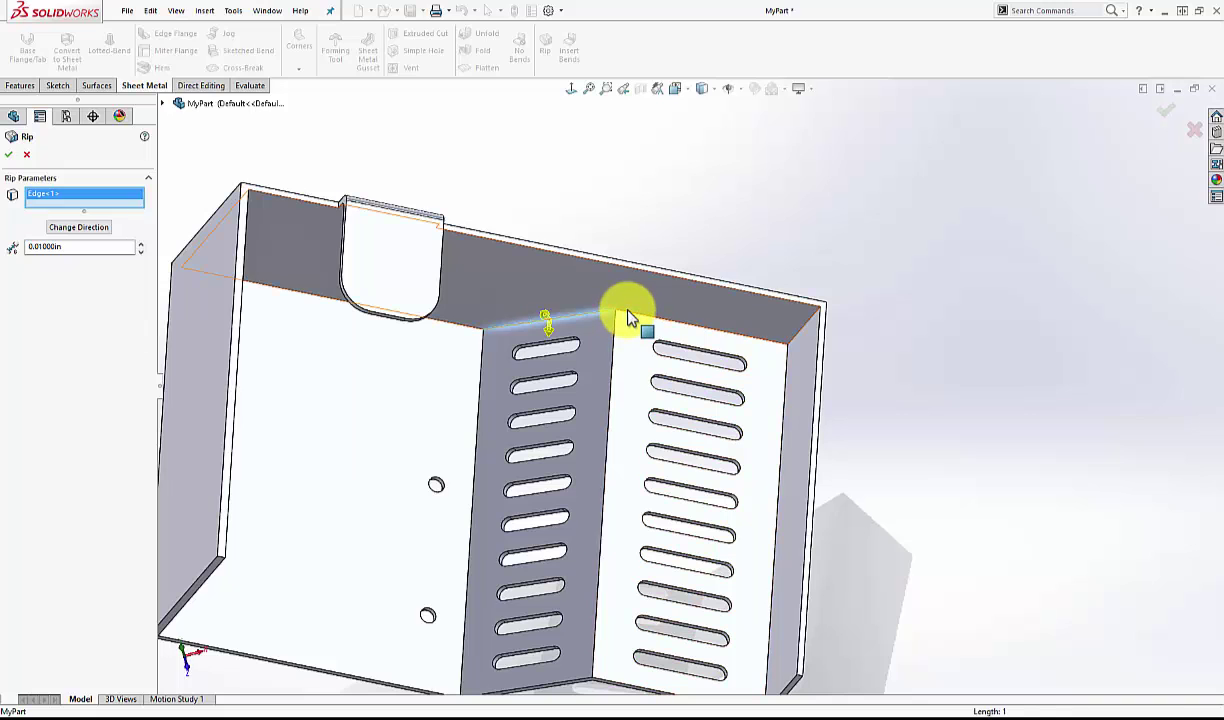
left_click(640, 316)
left_click(810, 332)
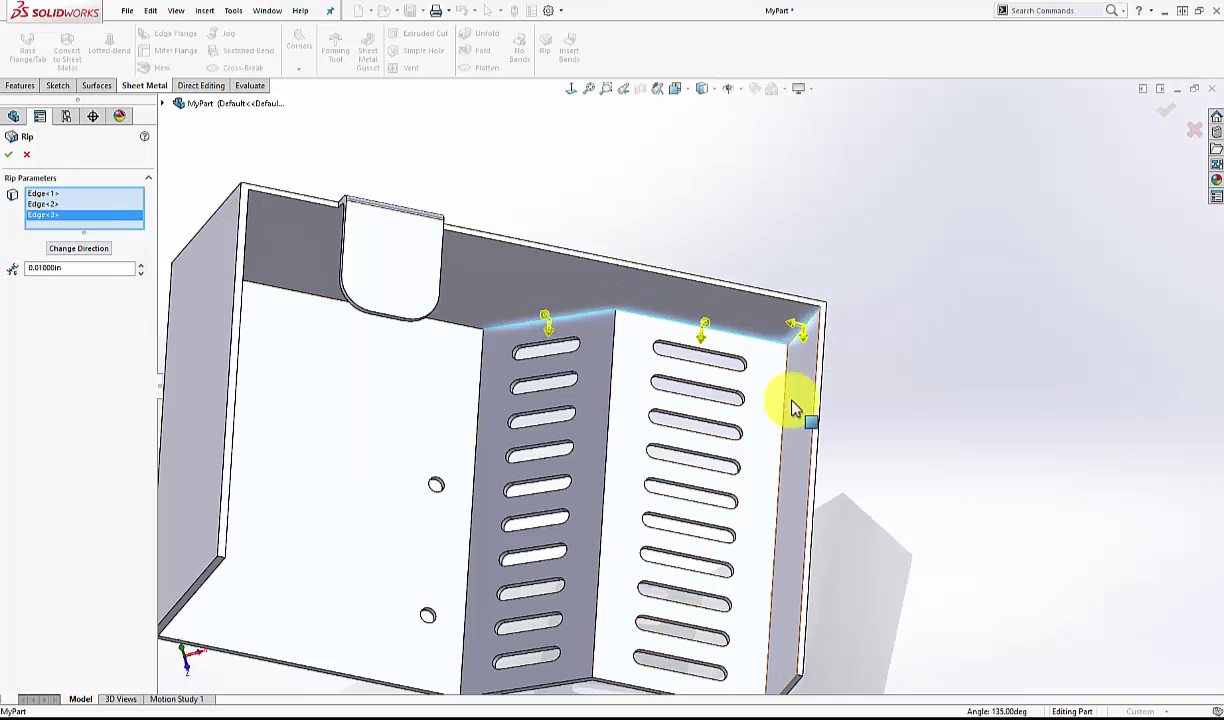
Add the vertical corner edge between the tall end wall and the back wall, and complete the rip with a 0.01 in gap
middle_click_drag(792, 410, 268, 347)
left_click(308, 322)
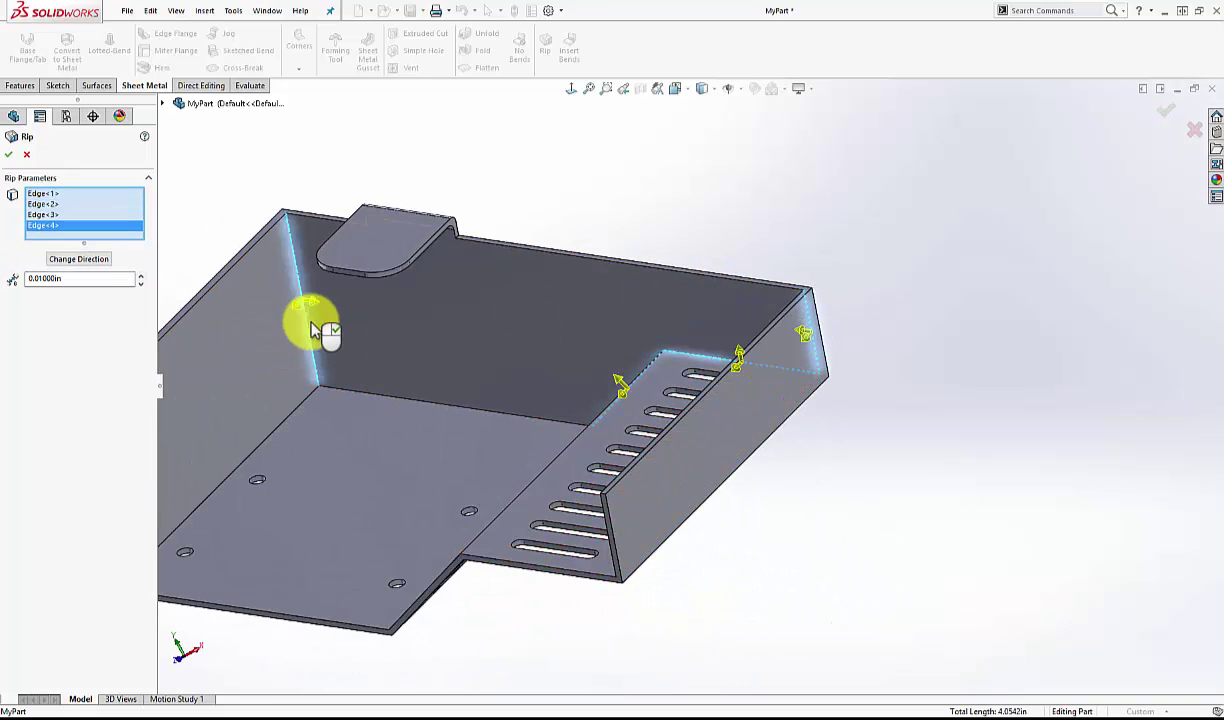
scroll(380, 362, "up", 3)
key("f")
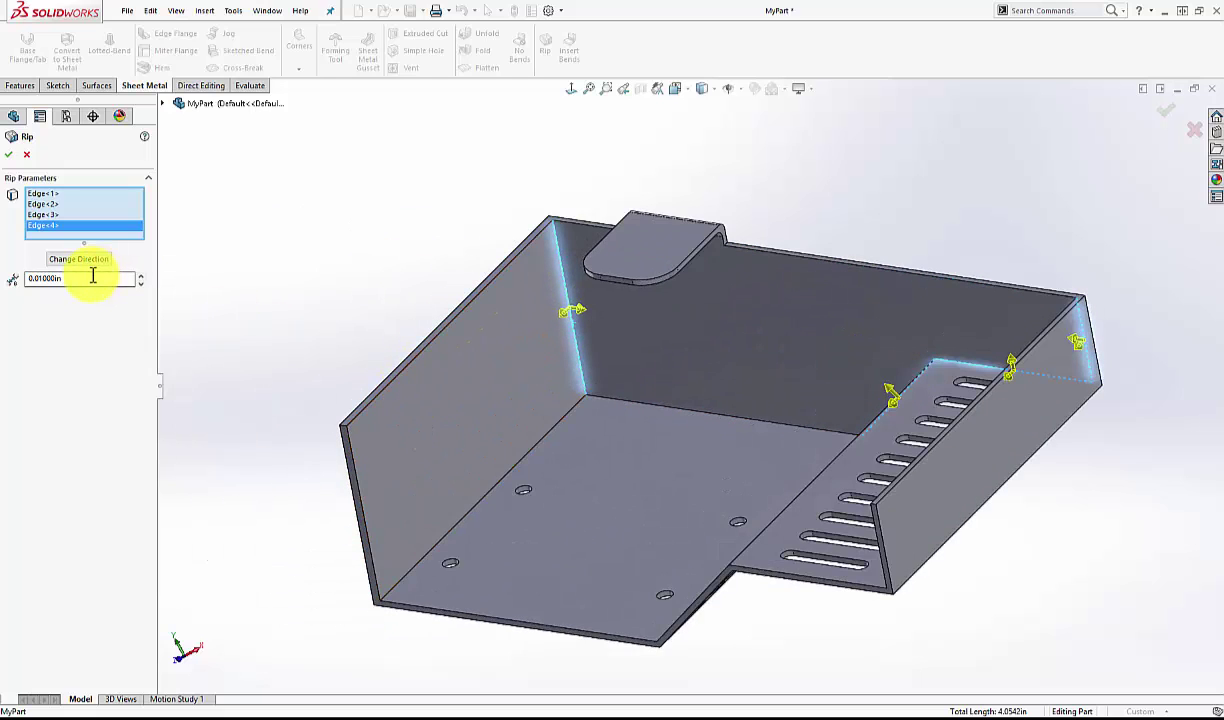
double_click(92, 277)
left_click(11, 155)
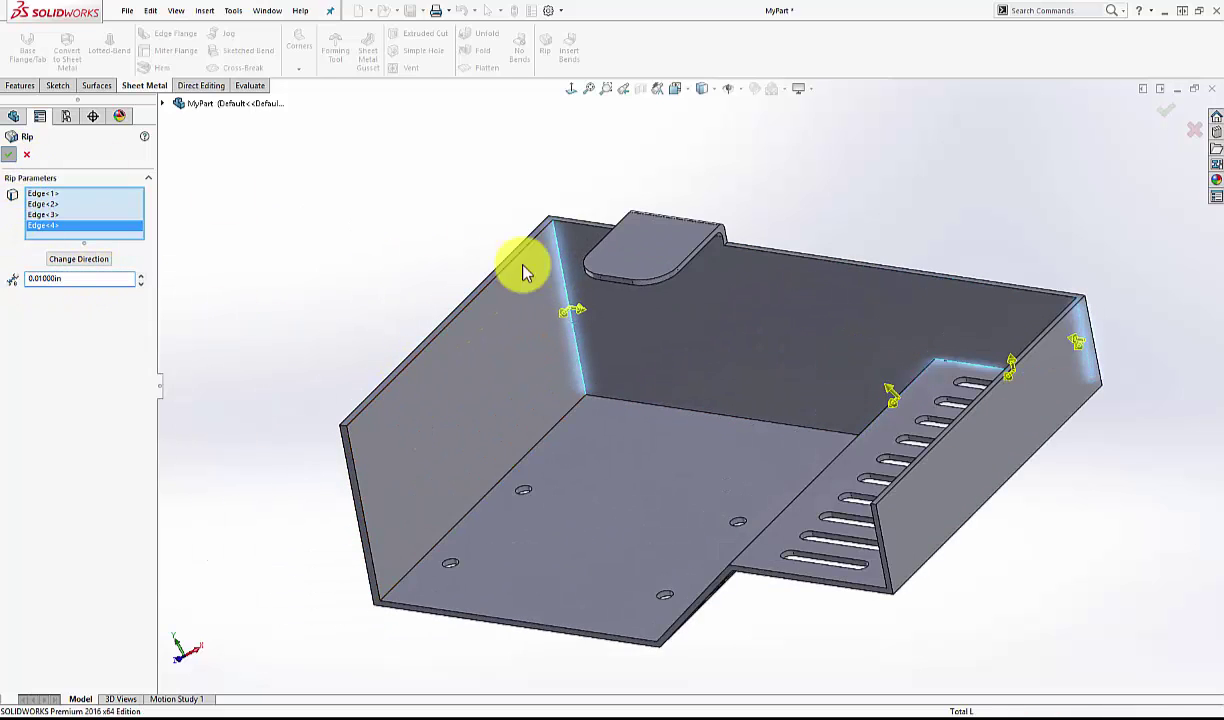
Start an extruded cut on the narrow rip face at the tall corner beside the tab and convert the face outline into the sketch
middle_click_drag(612, 188, 910, 342)
scroll(870, 350, "down", 5)
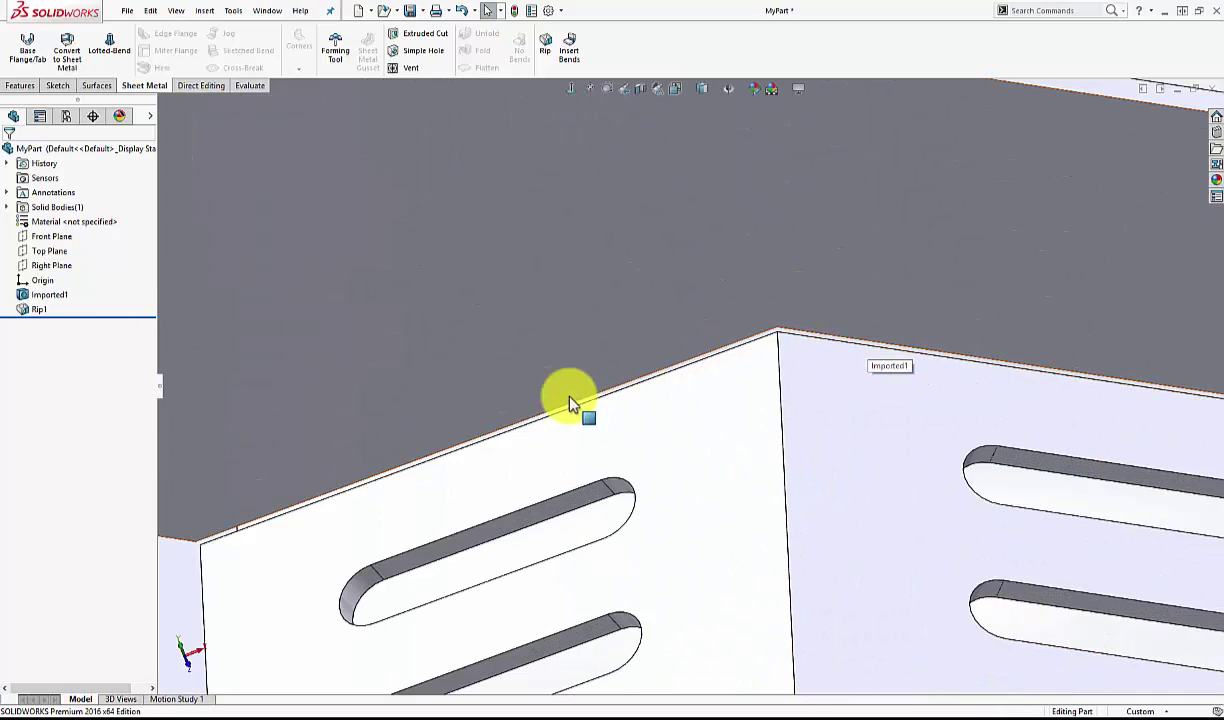
scroll(963, 393, "up", 4)
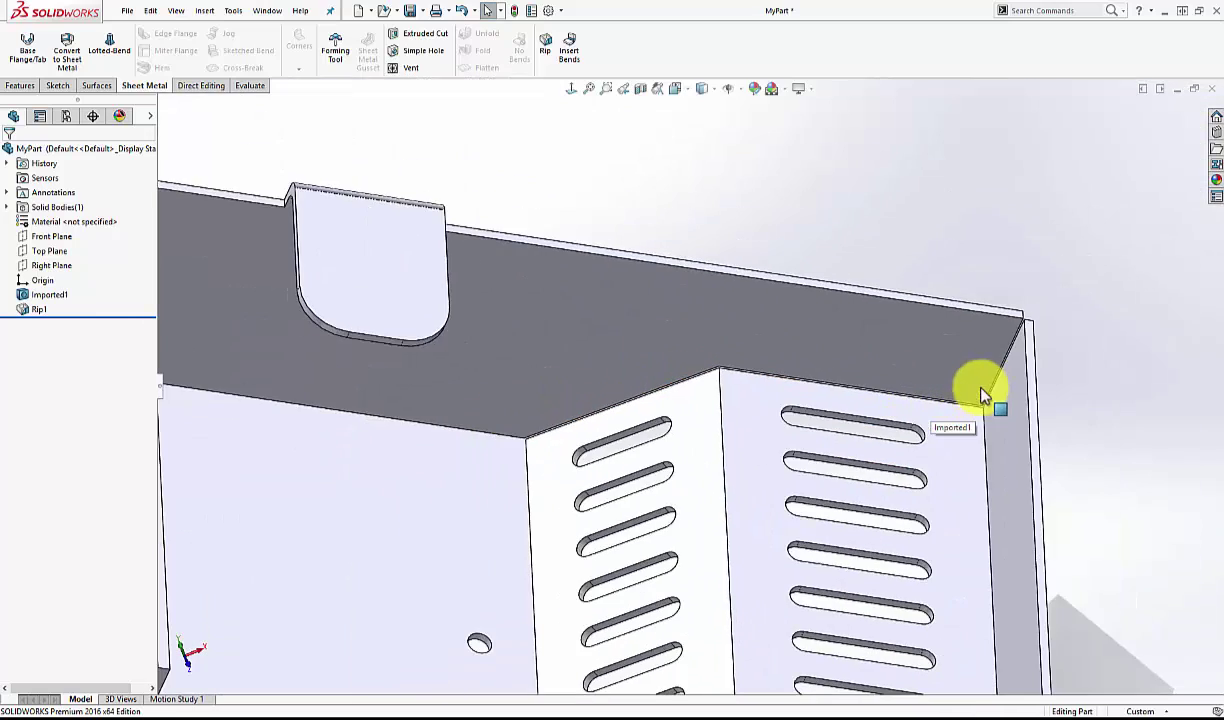
scroll(1022, 328, "up", 5)
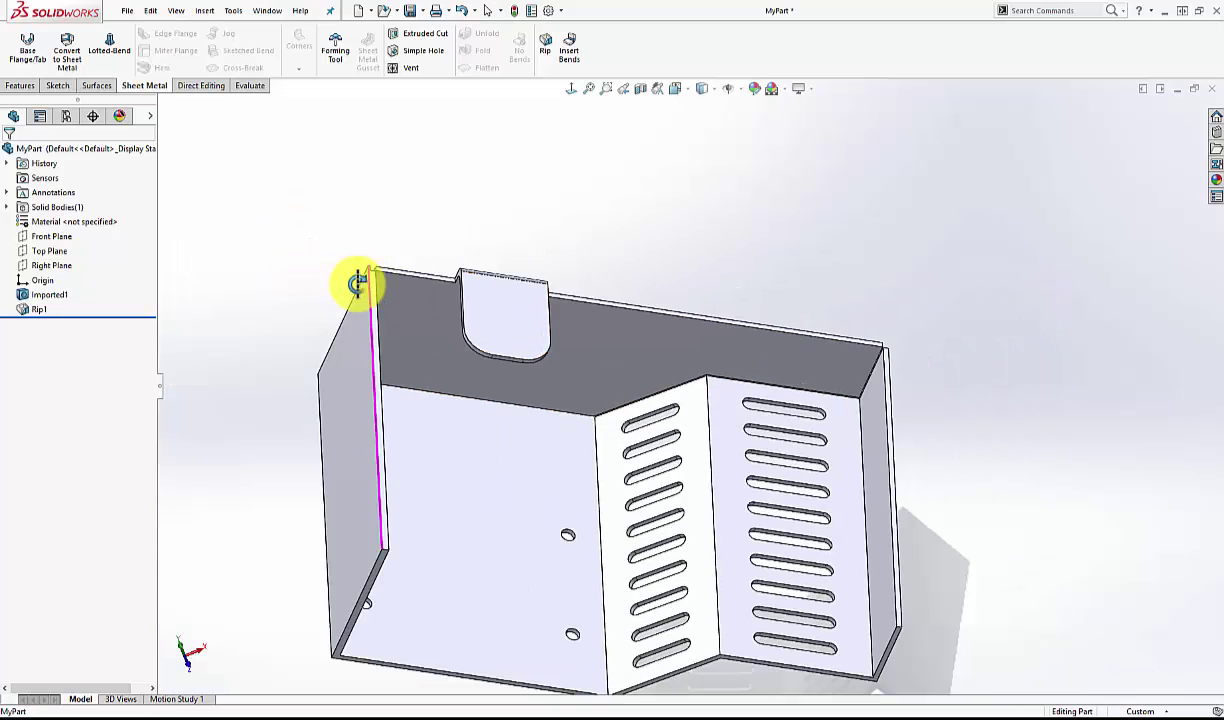
middle_click_drag(358, 284, 446, 281)
scroll(446, 282, "down", 4)
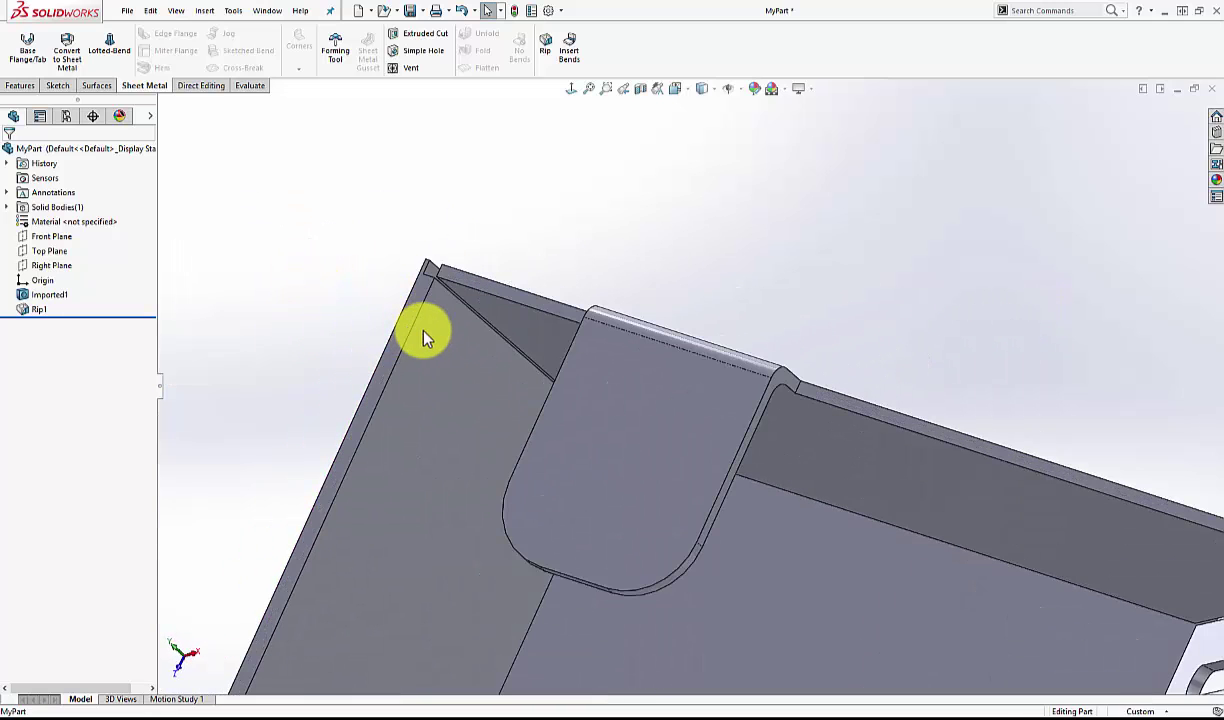
left_click(29, 88)
left_click(204, 50)
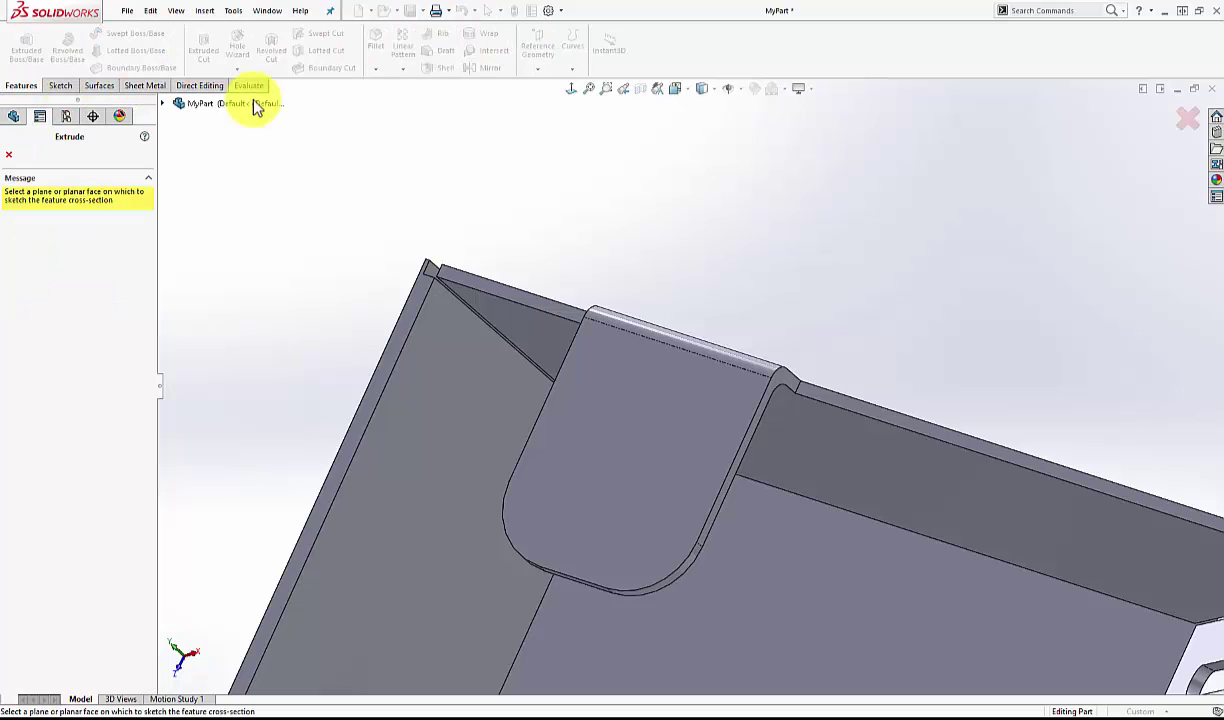
left_click(430, 271)
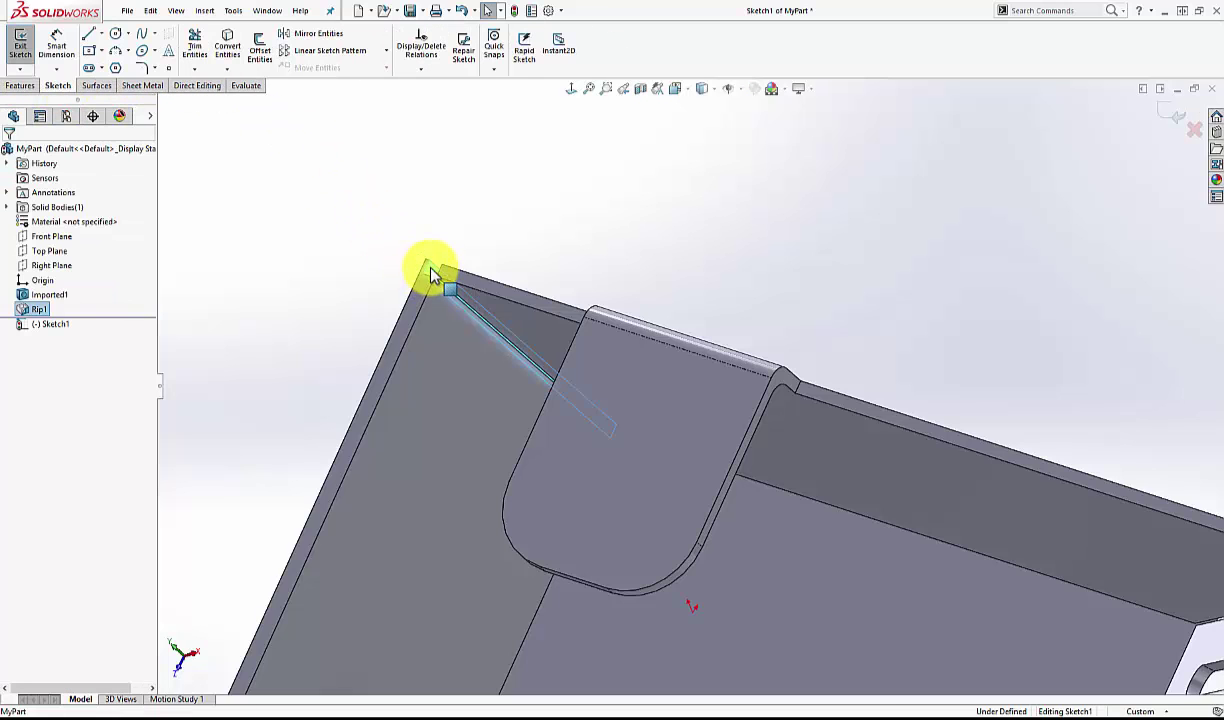
left_click(229, 50)
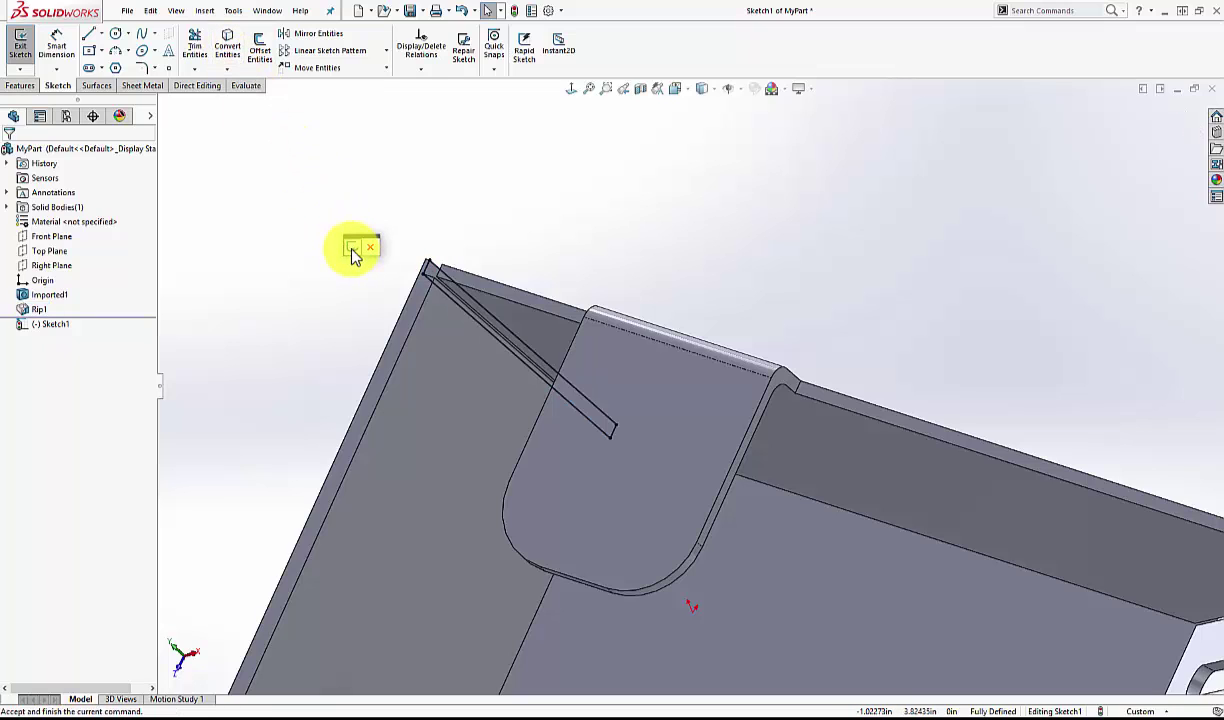
left_click(352, 250)
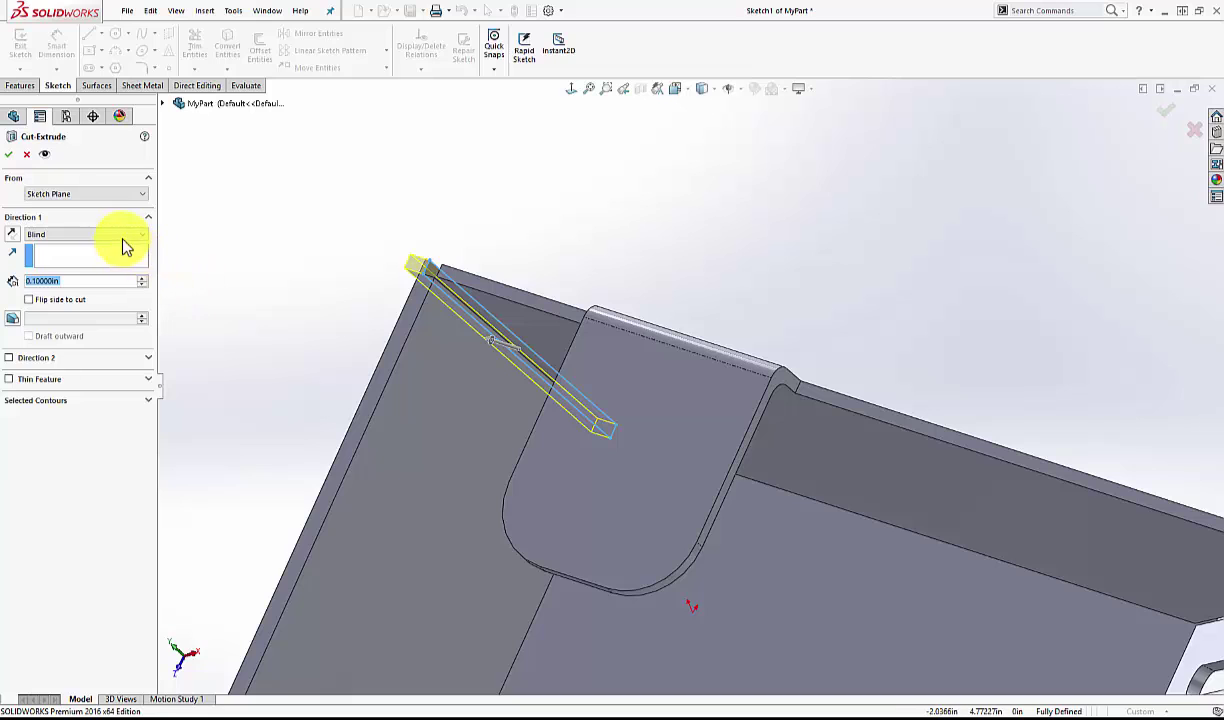
Cut the converted corner profile with the Through All end condition
left_click(123, 238)
left_click(111, 256)
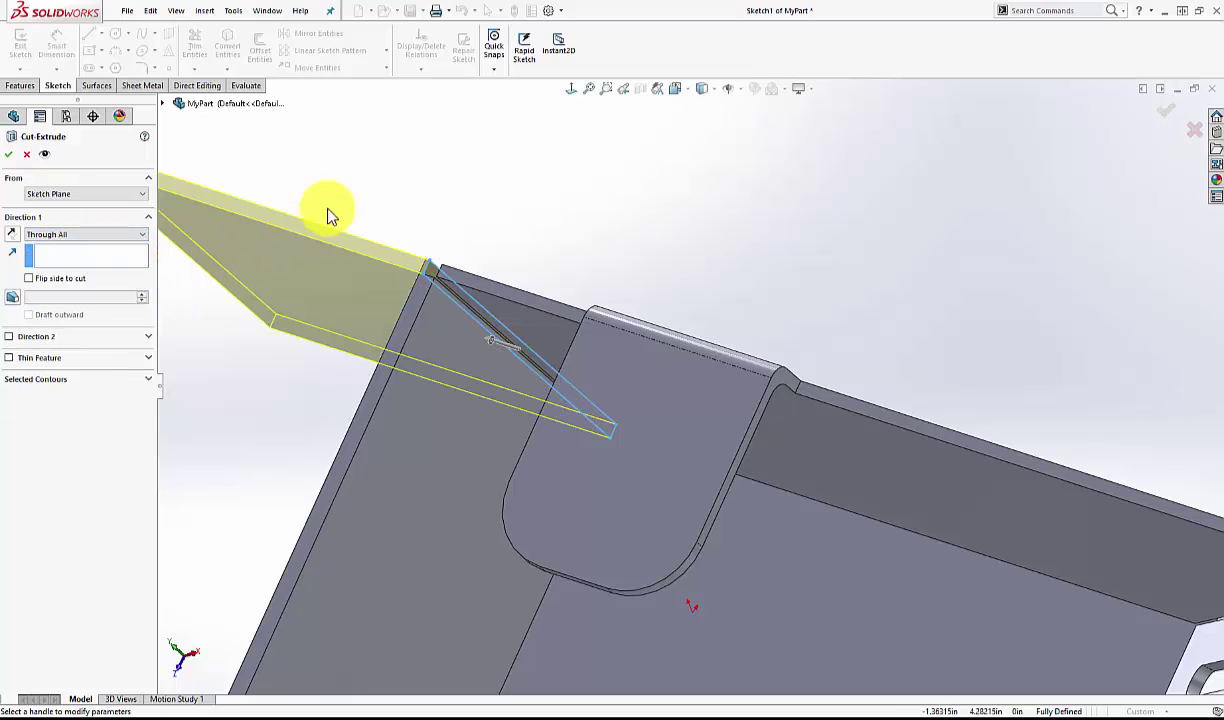
key("Return")
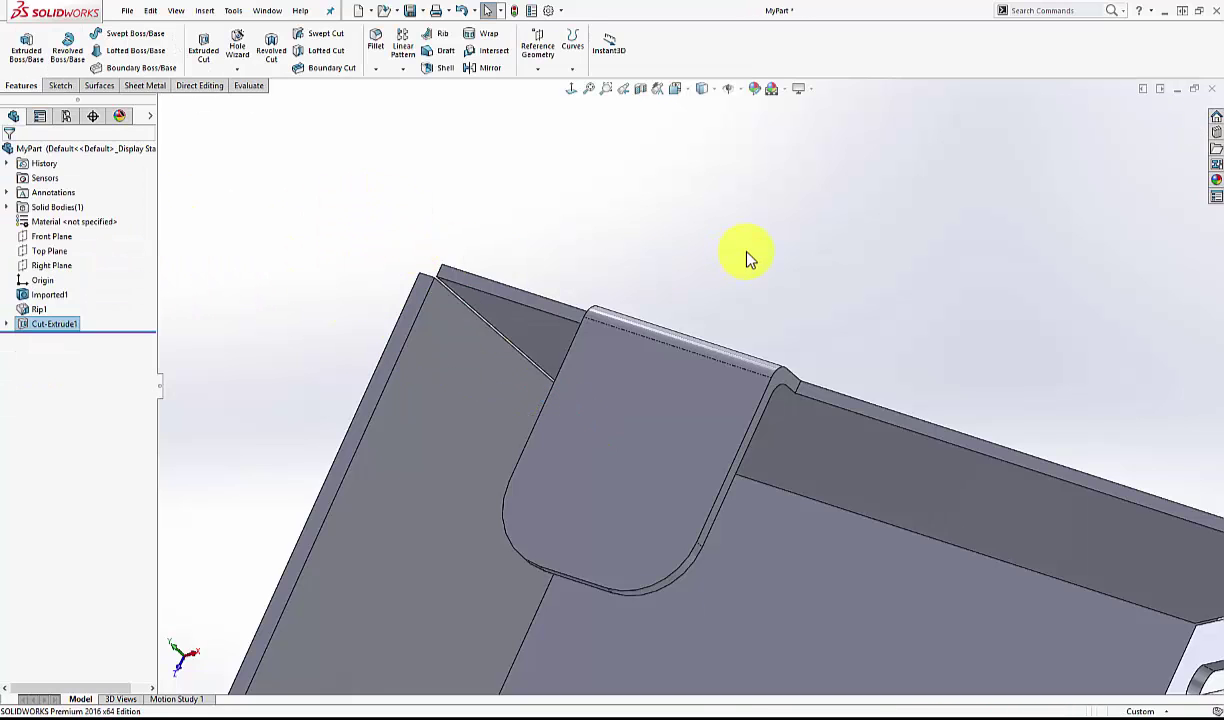
Insert sheet metal bends with the large four-hole floor face fixed and Obround auto relief at ratio 0.5, and acknowledge the relief notice
middle_click_drag(746, 260, 697, 403)
scroll(742, 484, "up", 5)
scroll(697, 403, "down", 2)
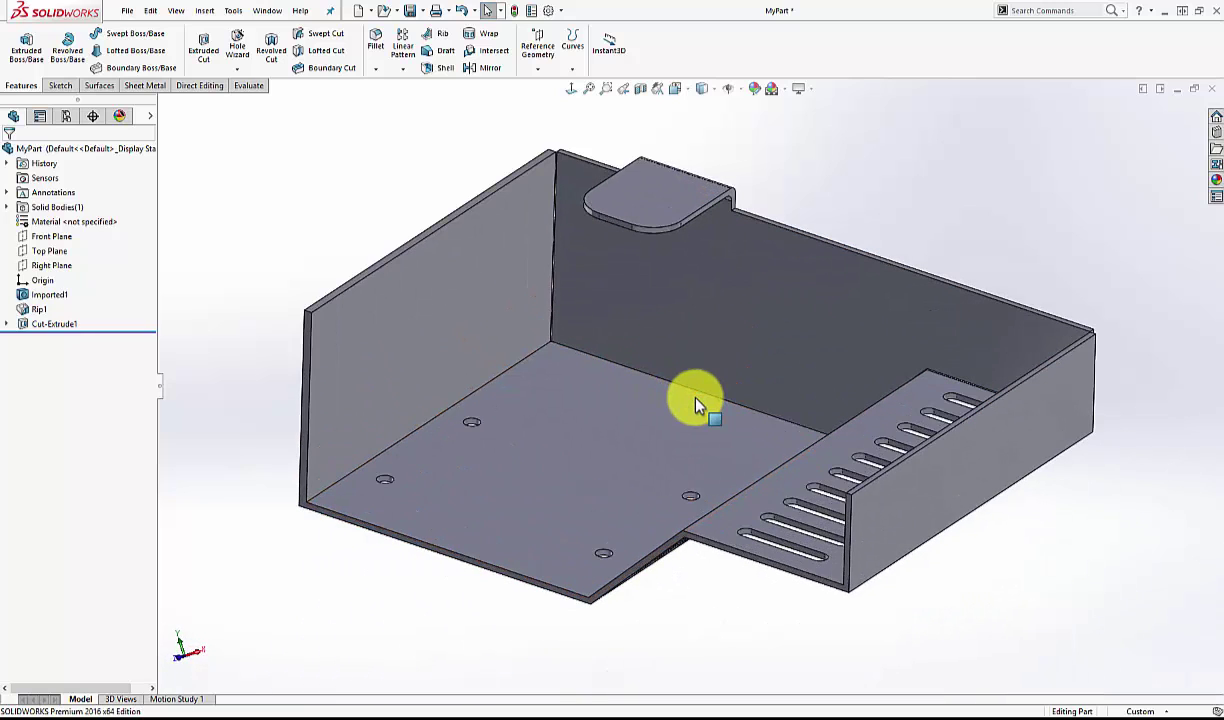
left_click(645, 377)
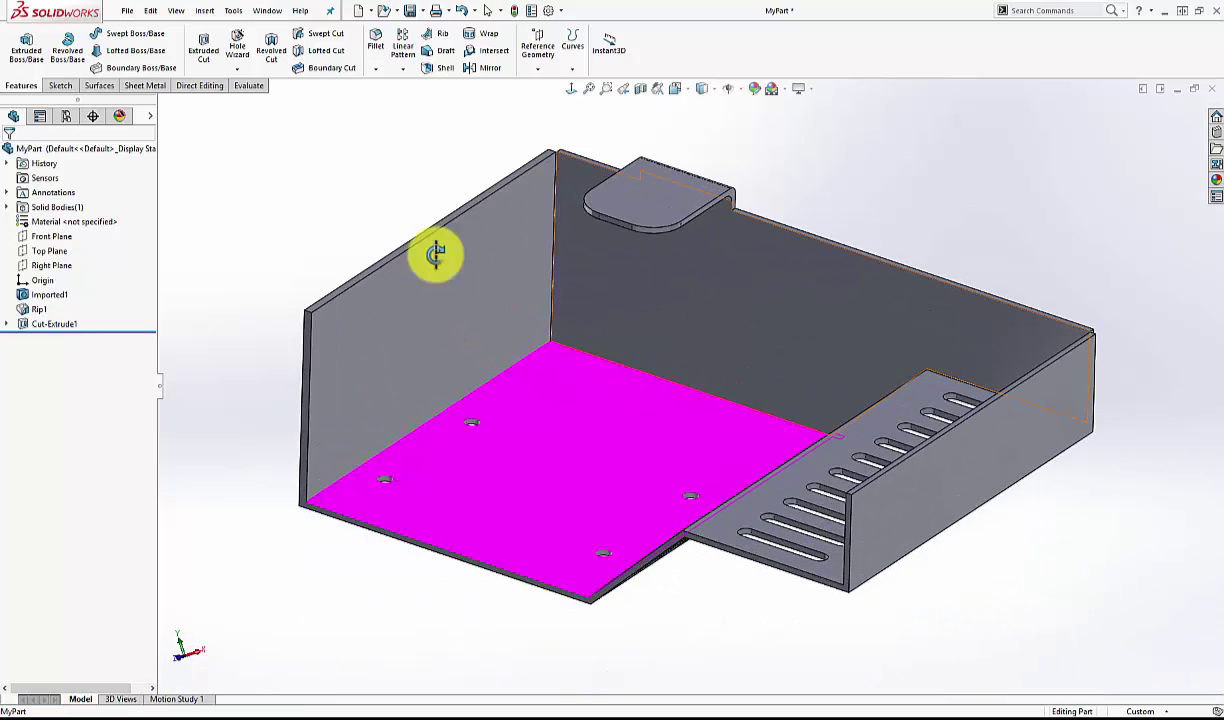
left_click(146, 87)
left_click(486, 172)
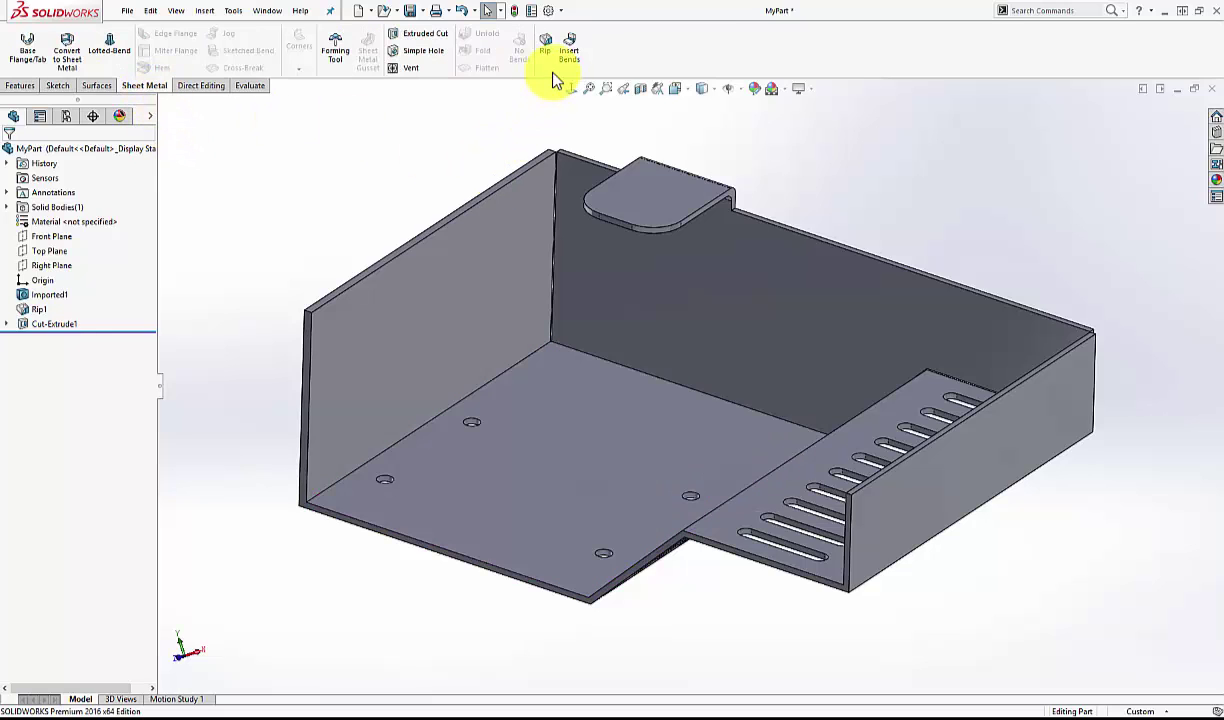
left_click(567, 55)
left_click(583, 440)
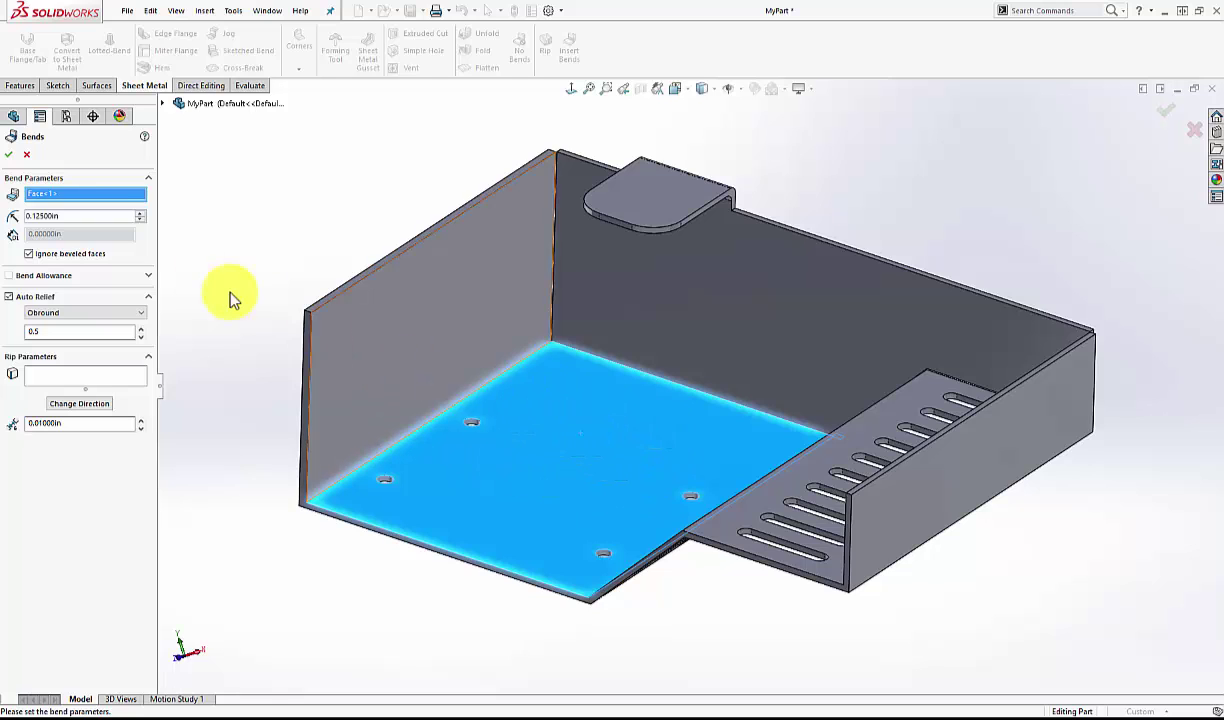
left_click(11, 157)
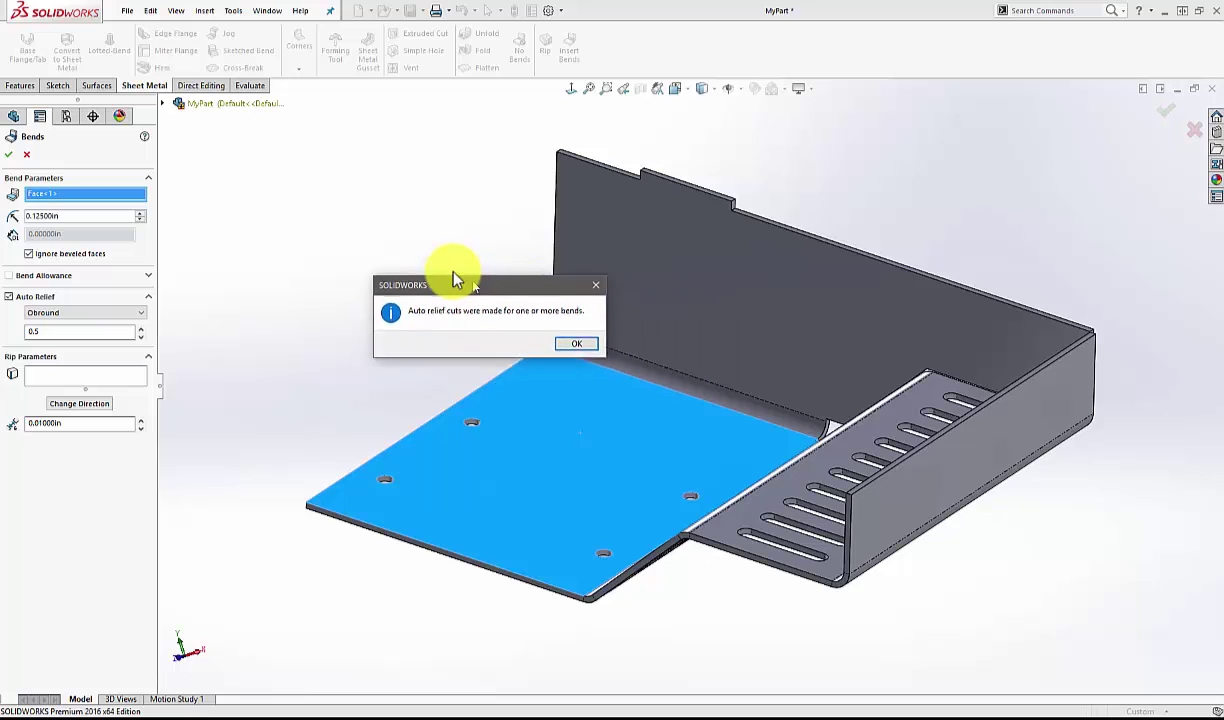
left_click_drag(453, 276, 400, 181)
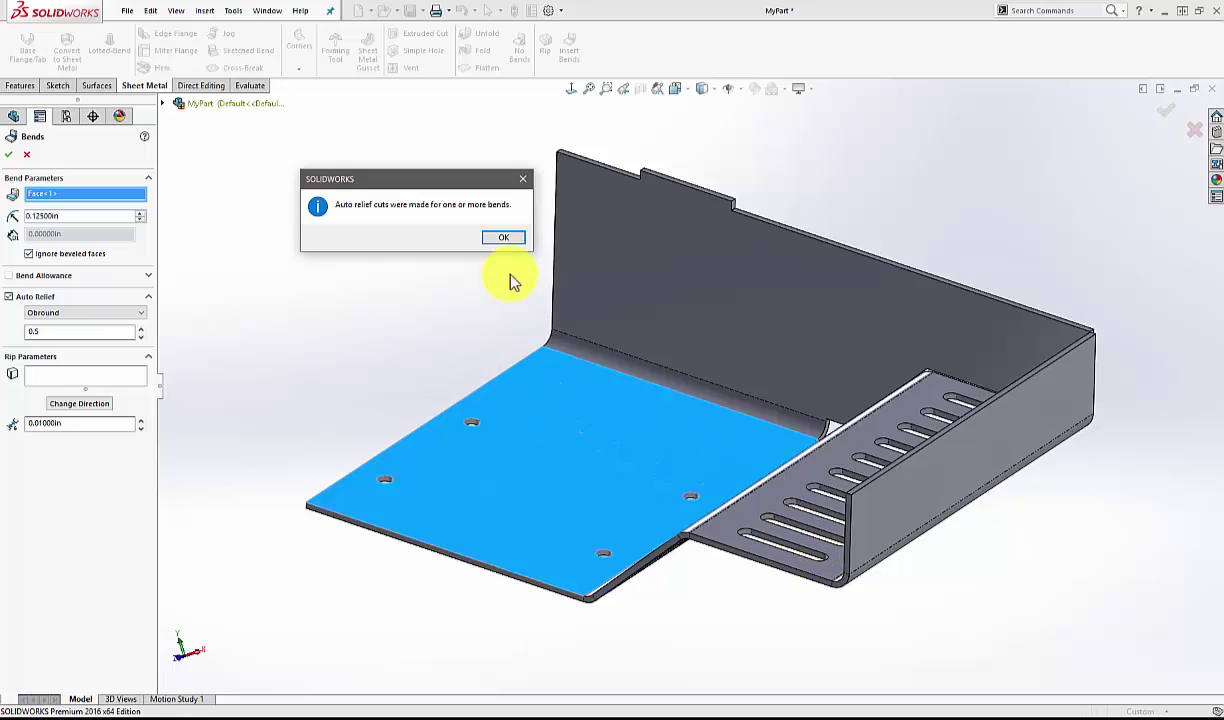
left_click(505, 240)
Roll the model back to directly after the Cut-Extrude1 feature, before the Sheet-Metal feature
middle_click_drag(680, 396, 724, 232)
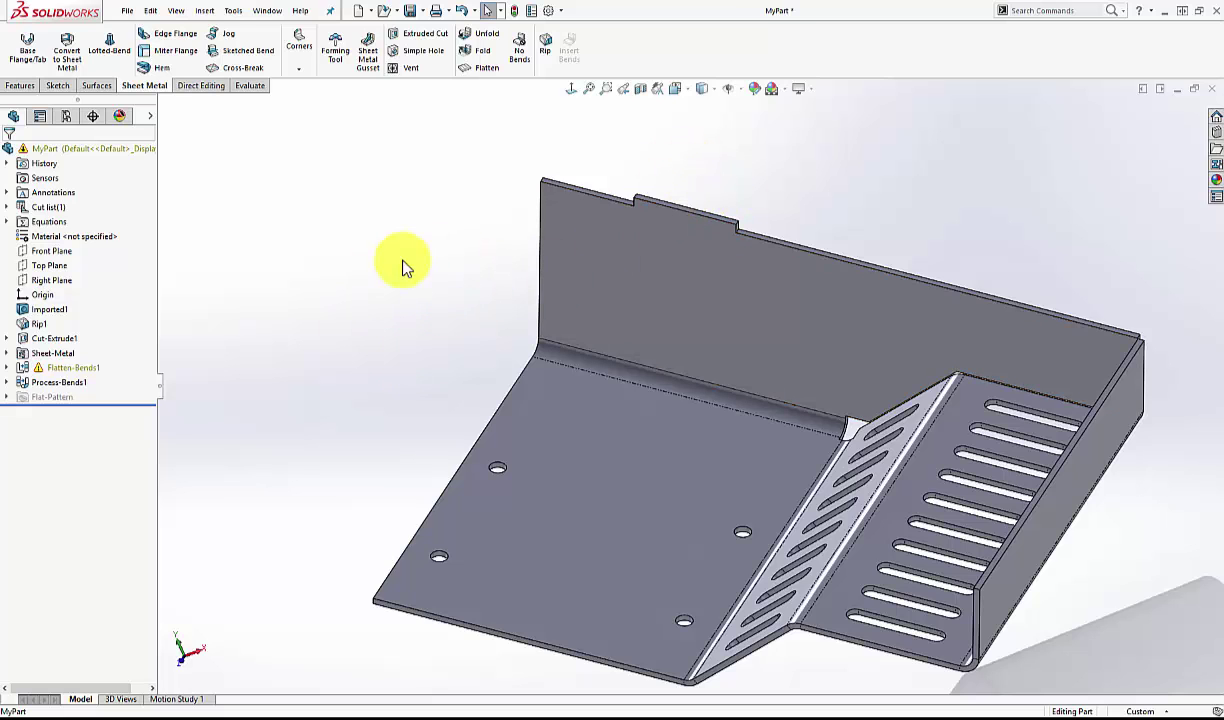
key("f")
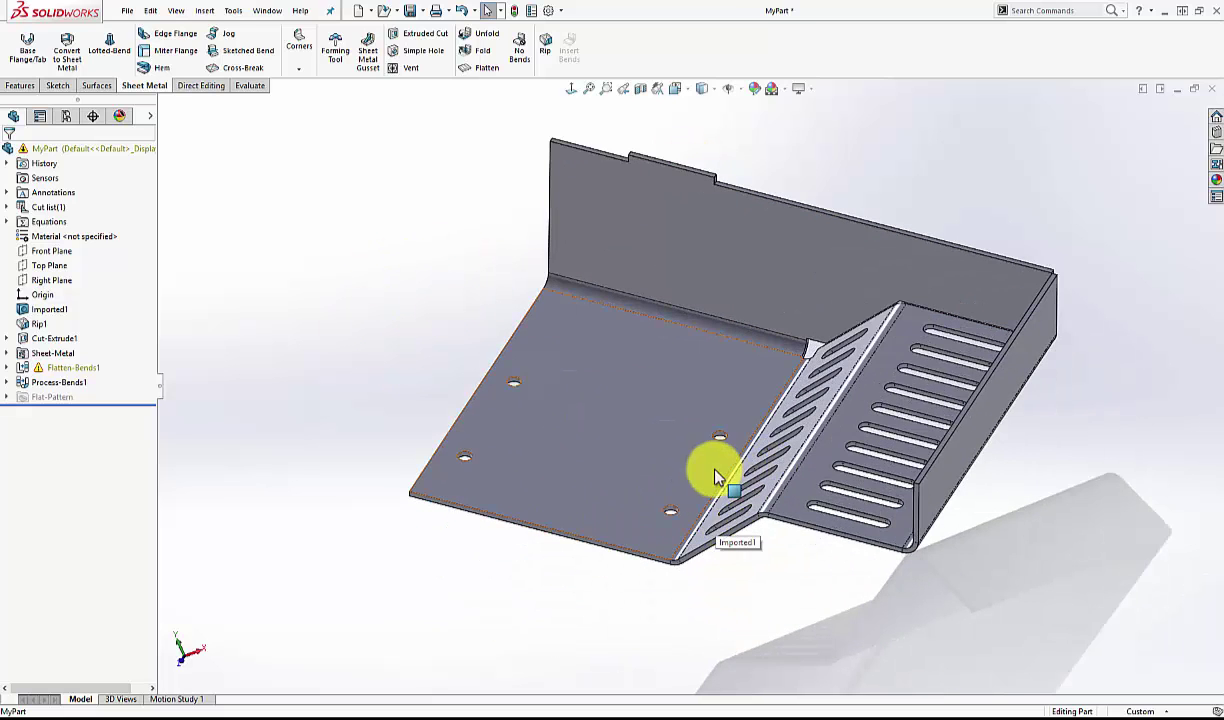
middle_click_drag(716, 478, 704, 436)
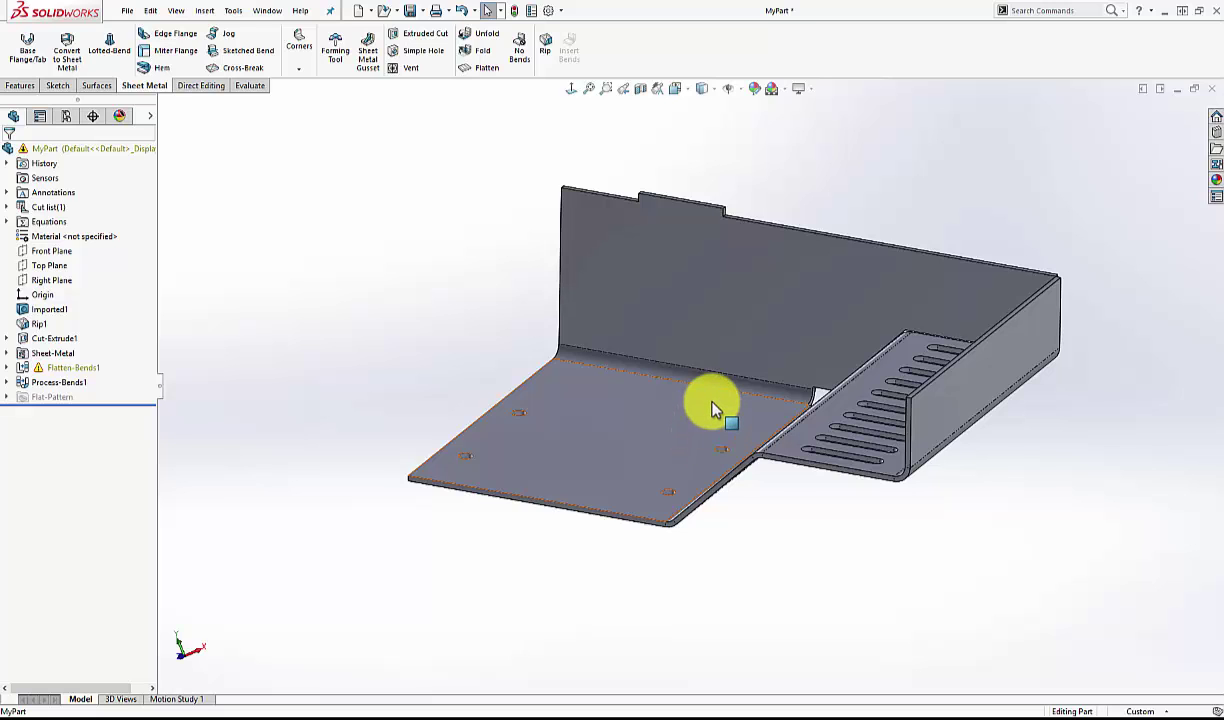
scroll(712, 409, "down", 2)
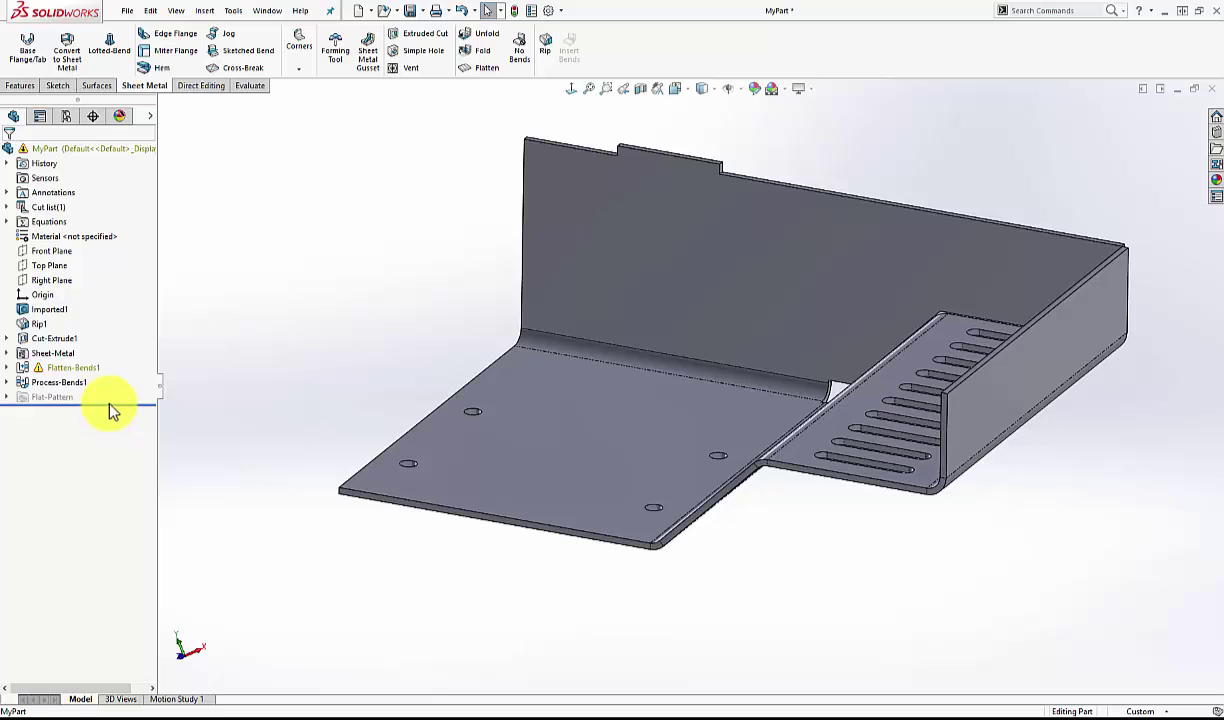
left_click_drag(109, 408, 111, 346)
Start a sketch on the tab's side thickness face and convert the bend's inner and outer arcs into it
middle_click_drag(743, 186, 727, 183)
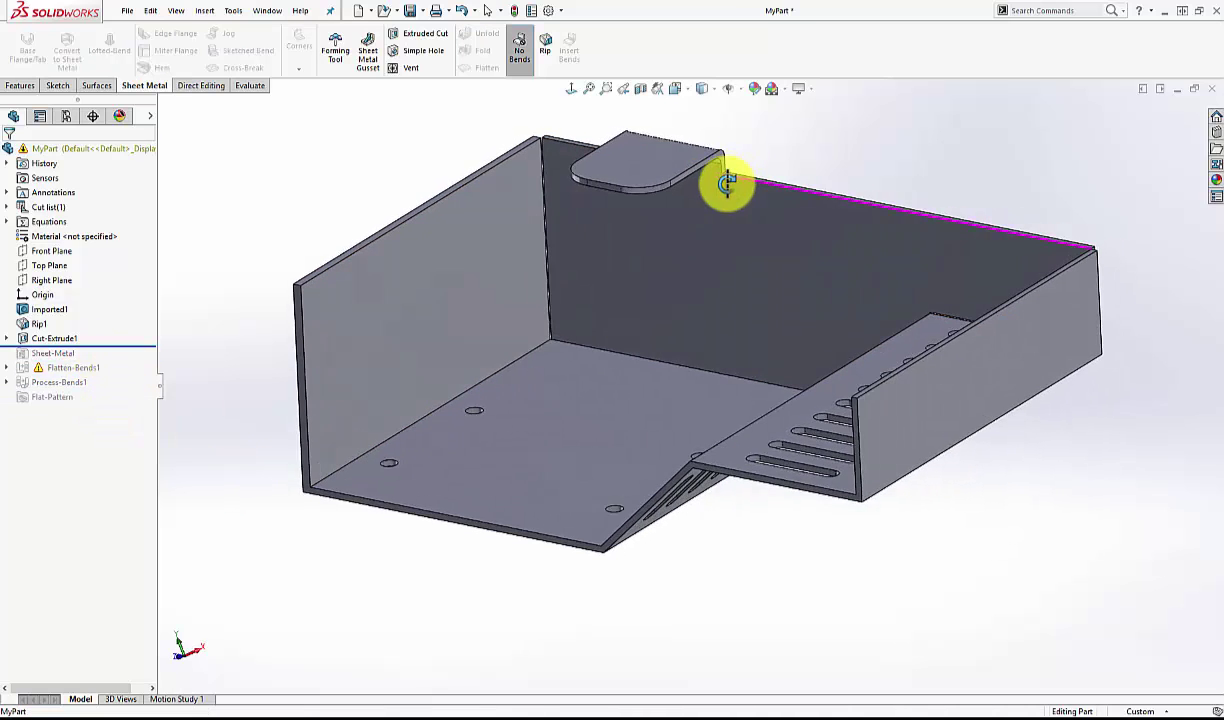
scroll(727, 183, "down", 10)
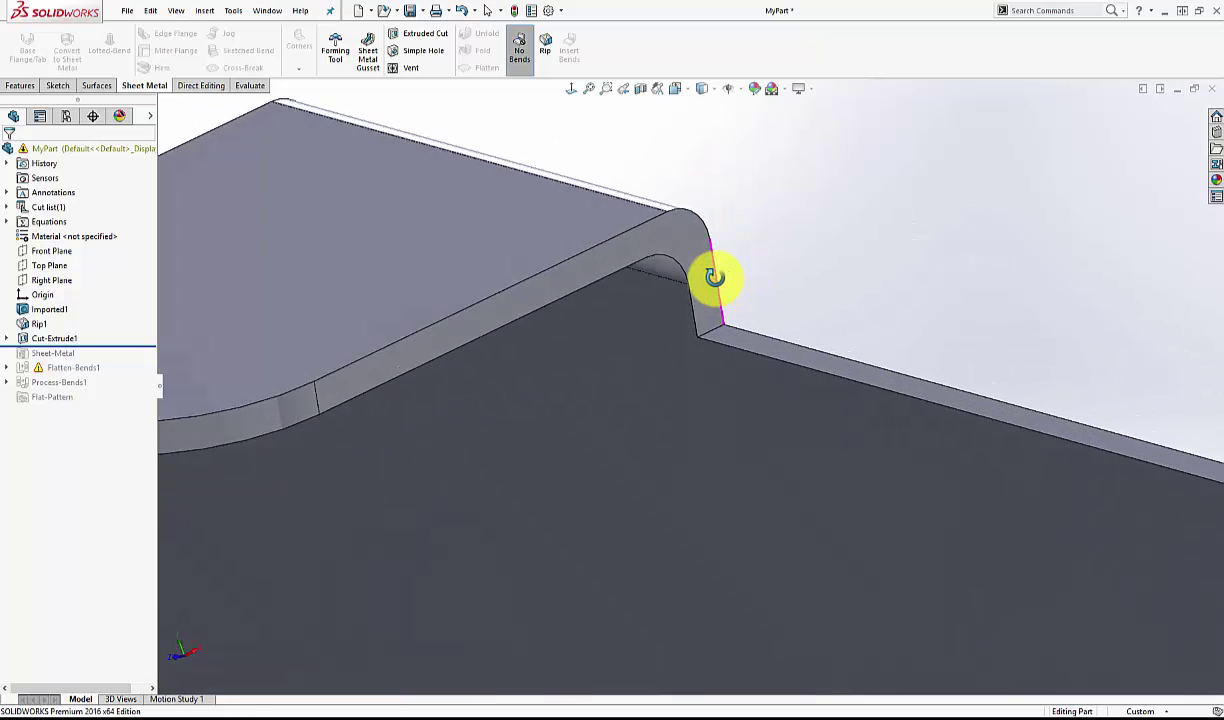
middle_click_drag(714, 277, 660, 265)
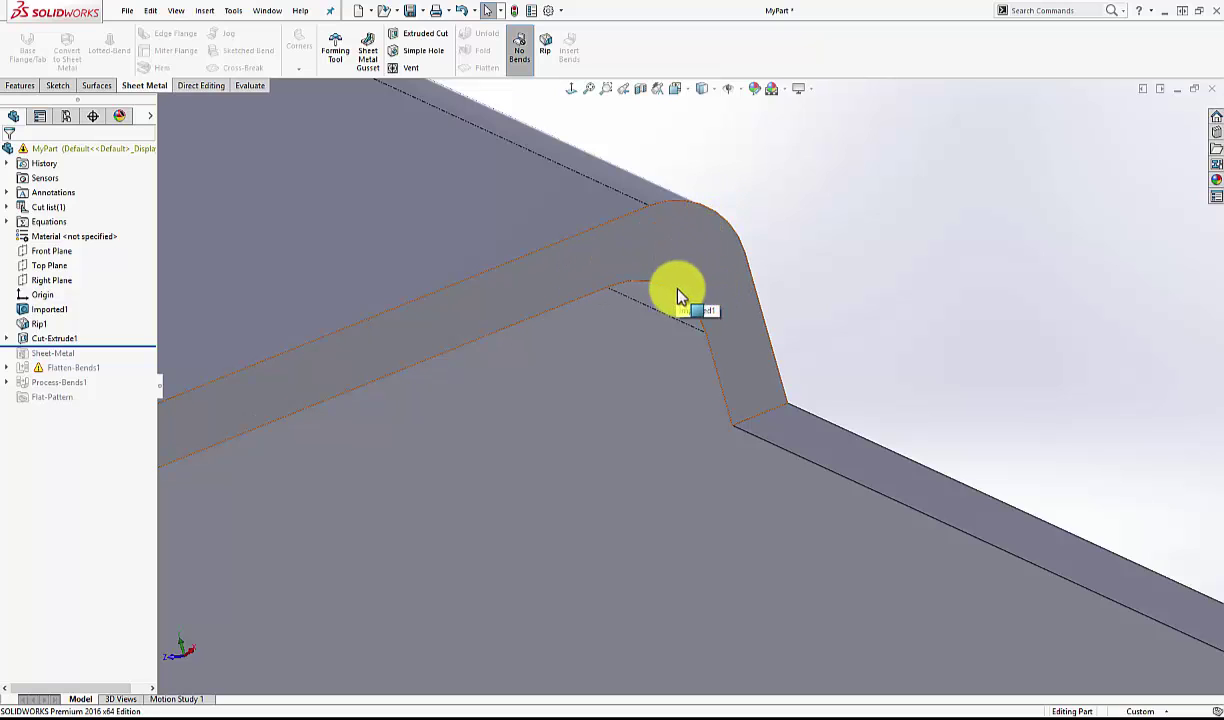
left_click(710, 230)
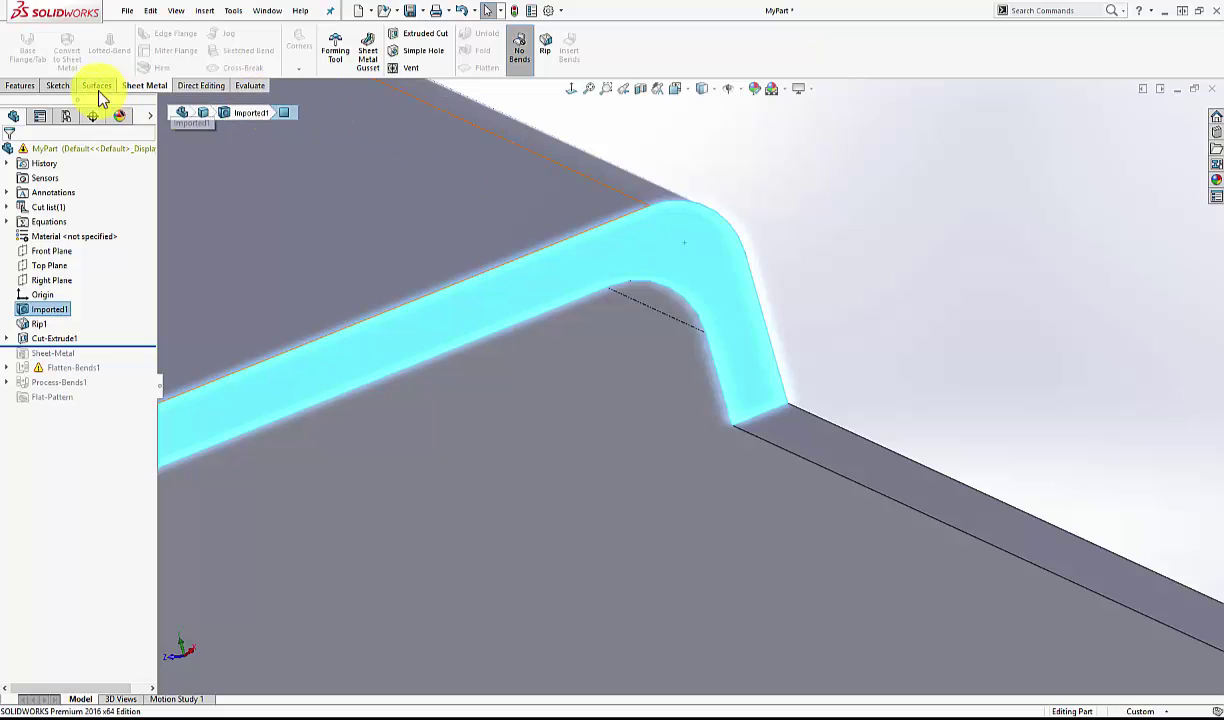
left_click(58, 85)
left_click(21, 47)
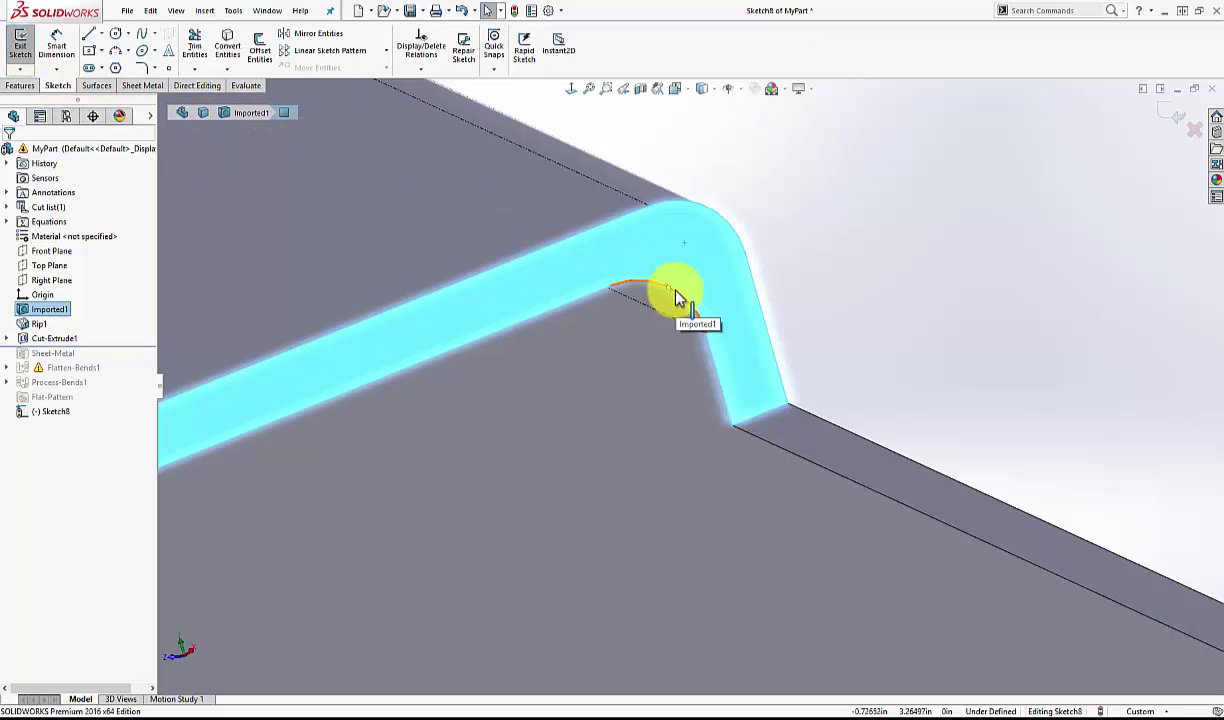
left_click(727, 228)
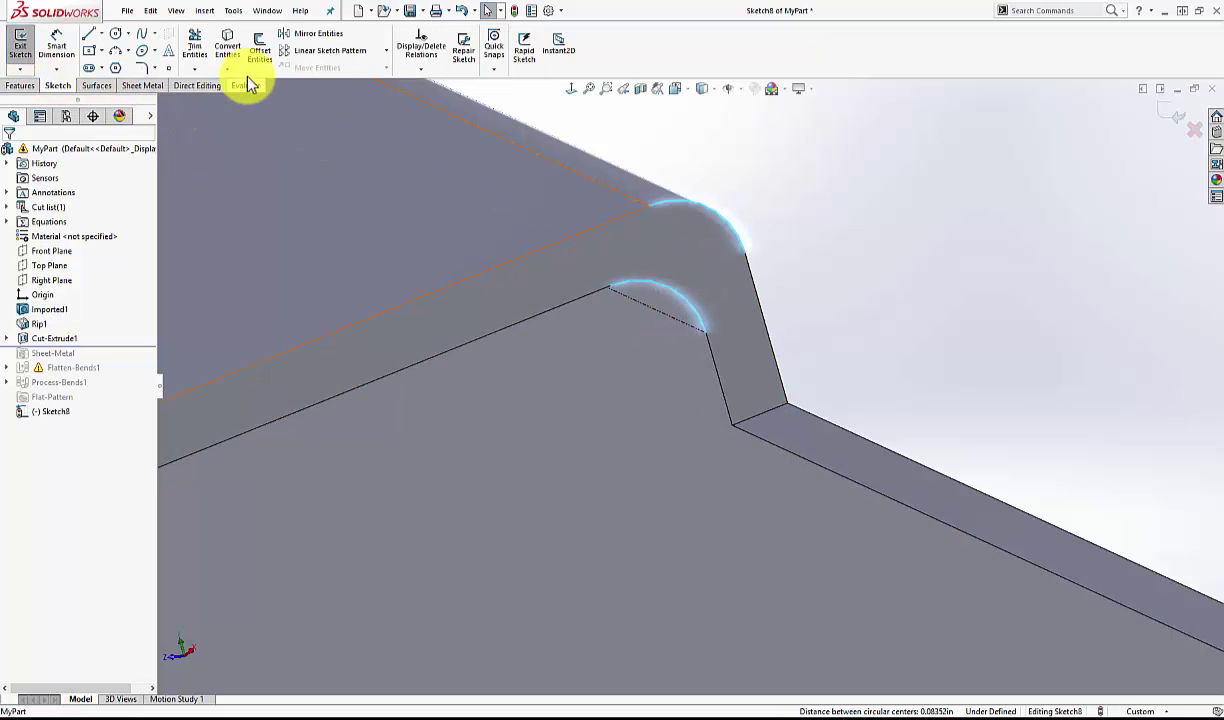
left_click(237, 62)
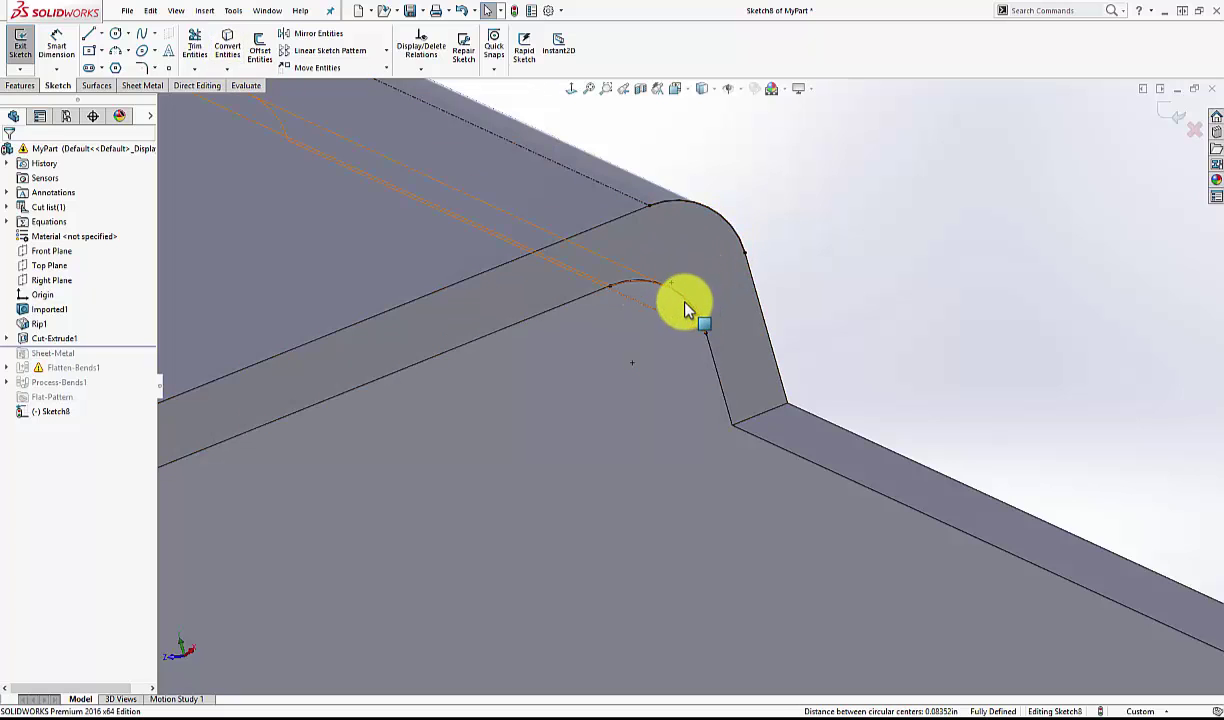
Draw a circle centred on the inner bend arc's centre point, roughly reaching the bend's outer side
left_click(113, 40)
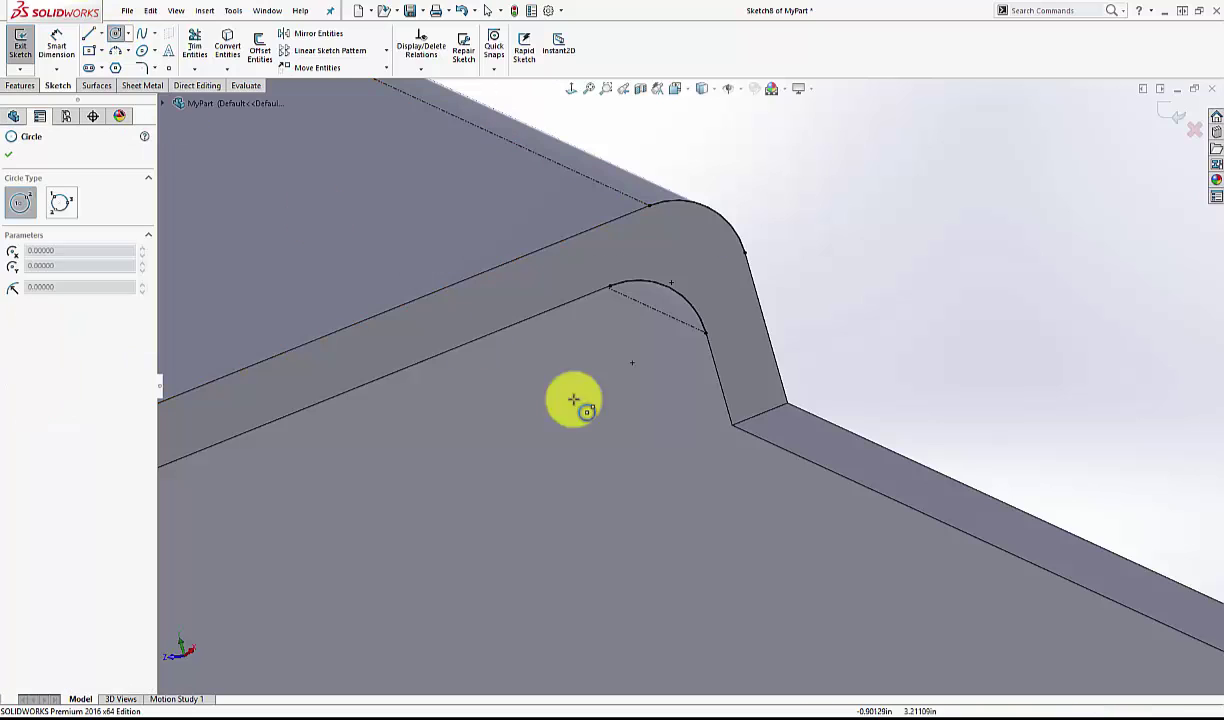
left_click(632, 362)
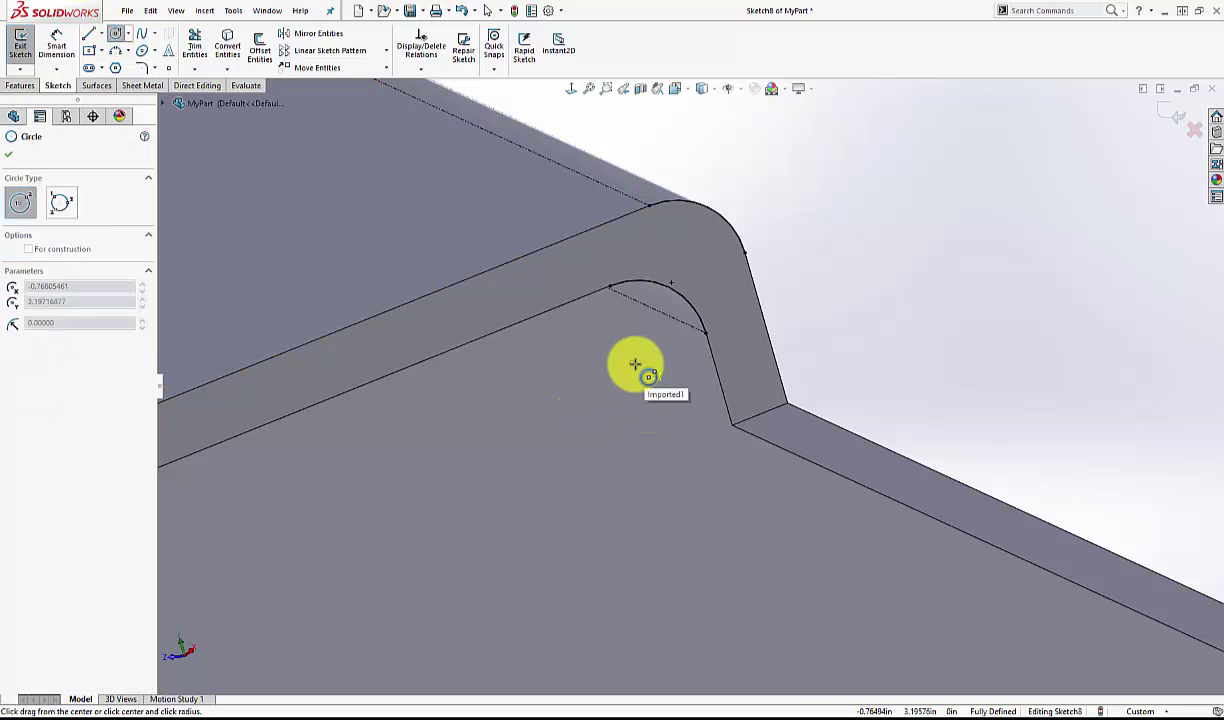
left_click(762, 313)
key("Escape")
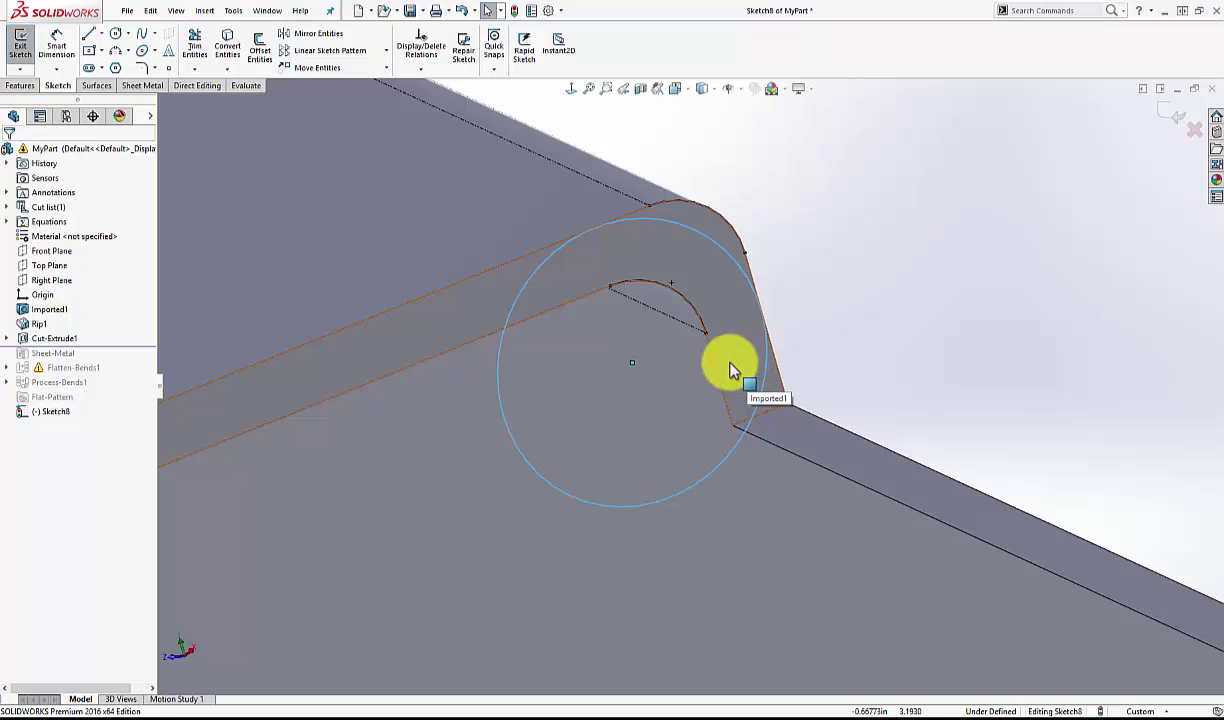
Check the lengths of the two short wall-thickness edges at the ripped tall corner
mouse_move(730, 370)
middle_mouse_down()
mouse_move(555, 358)
mouse_move(443, 268)
mouse_move(464, 251)
mouse_move(494, 417)
mouse_move(443, 259)
mouse_move(520, 344)
middle_mouse_up()
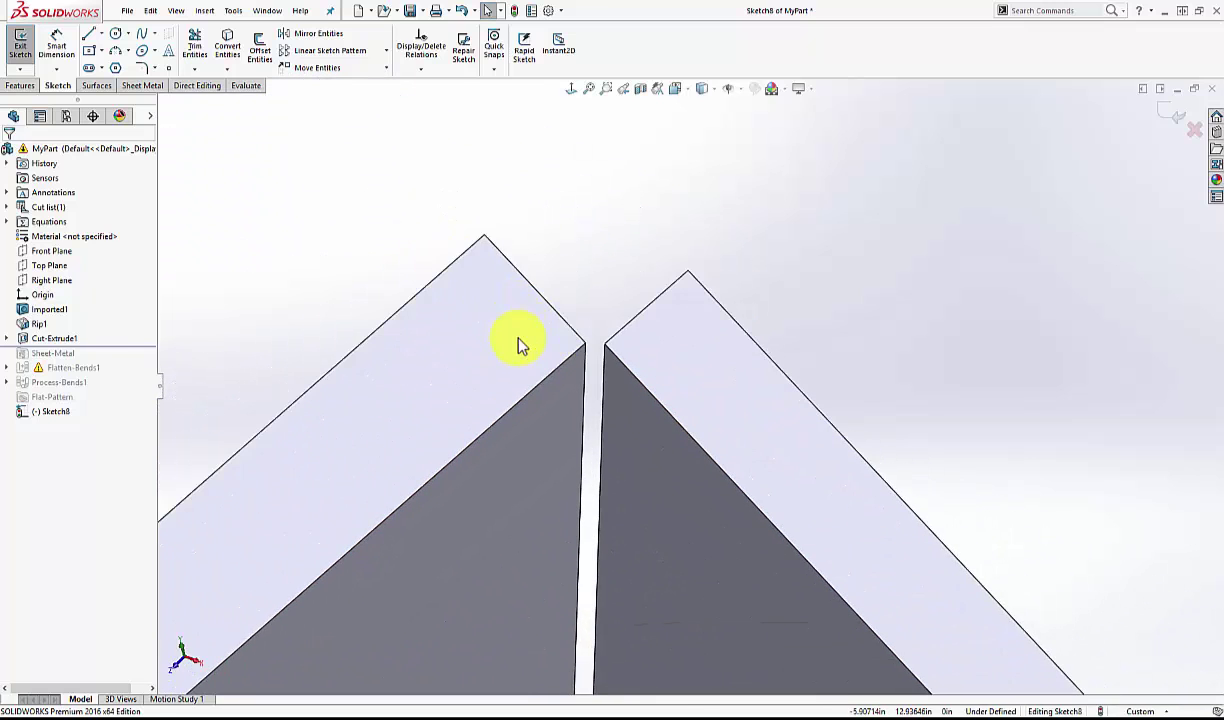
left_click(575, 340)
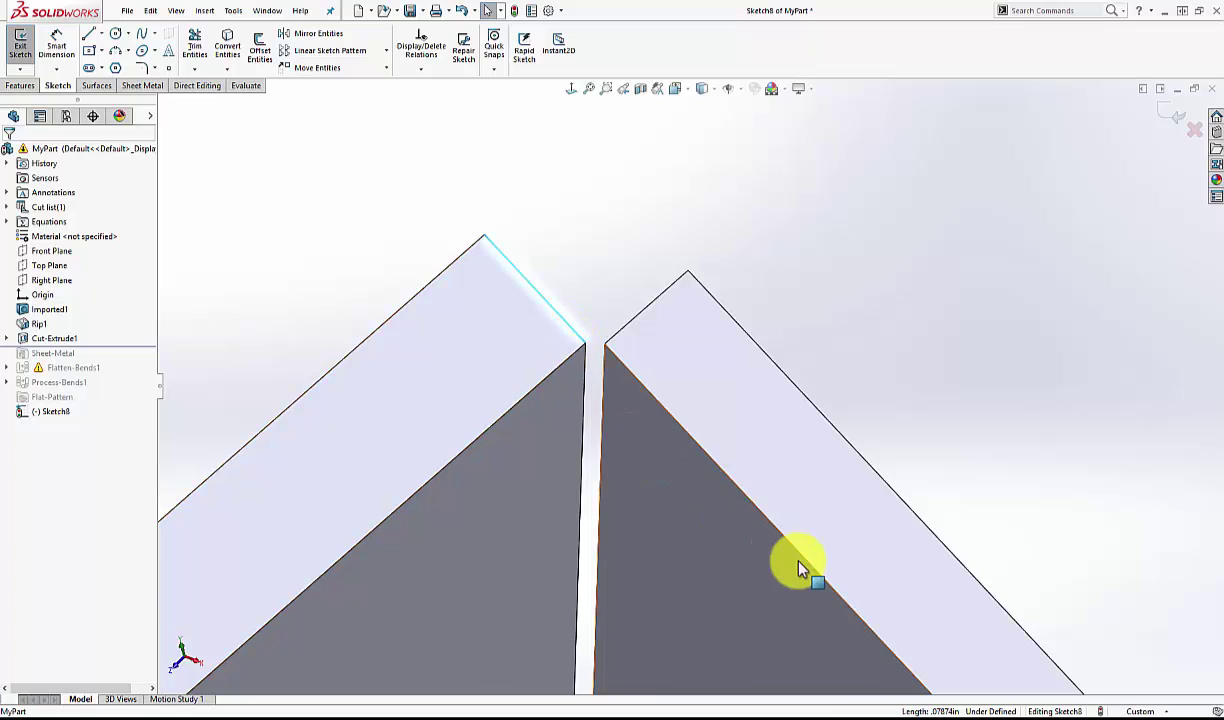
left_click(632, 330)
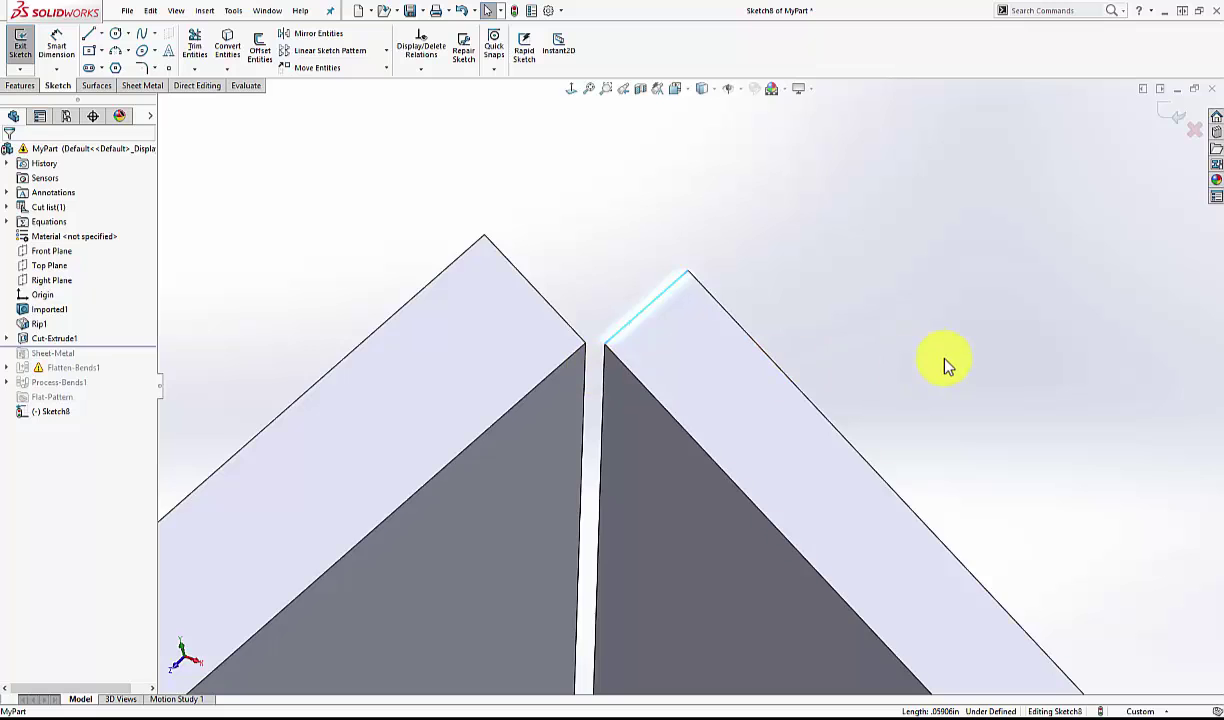
scroll(929, 374, "up", 5)
middle_click_drag(929, 374, 757, 337)
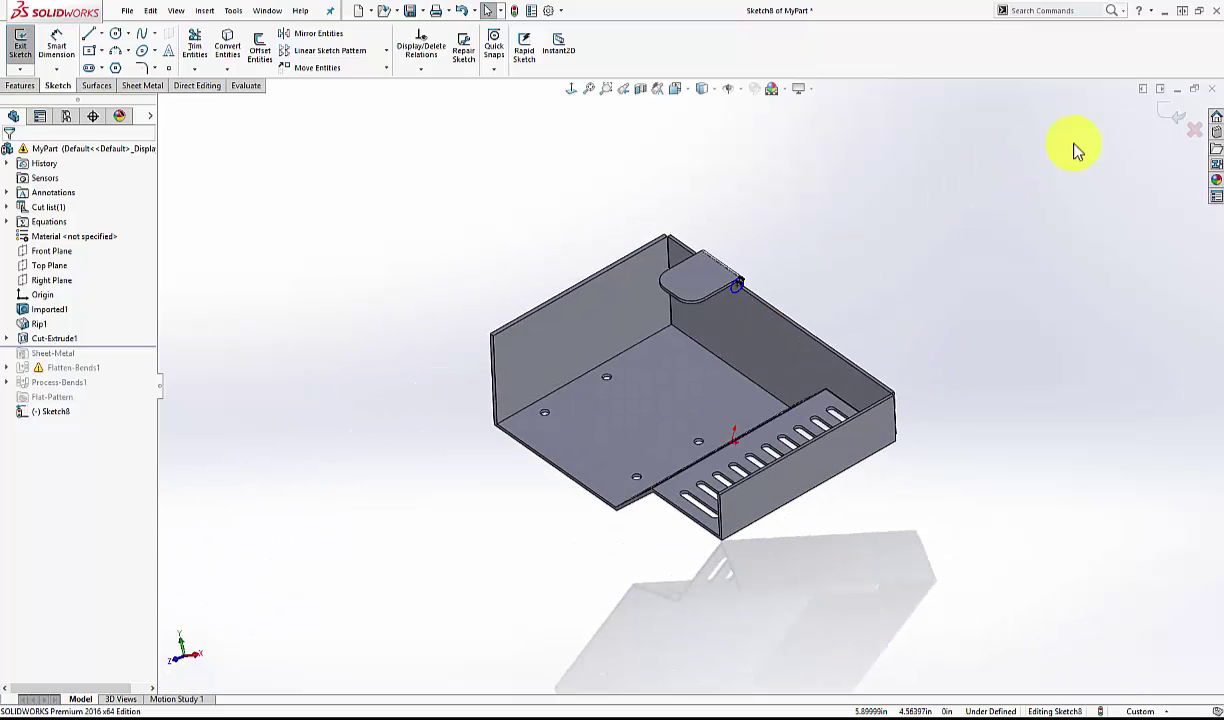
Exit the sketch and close the part without saving its changes
left_click(1170, 118)
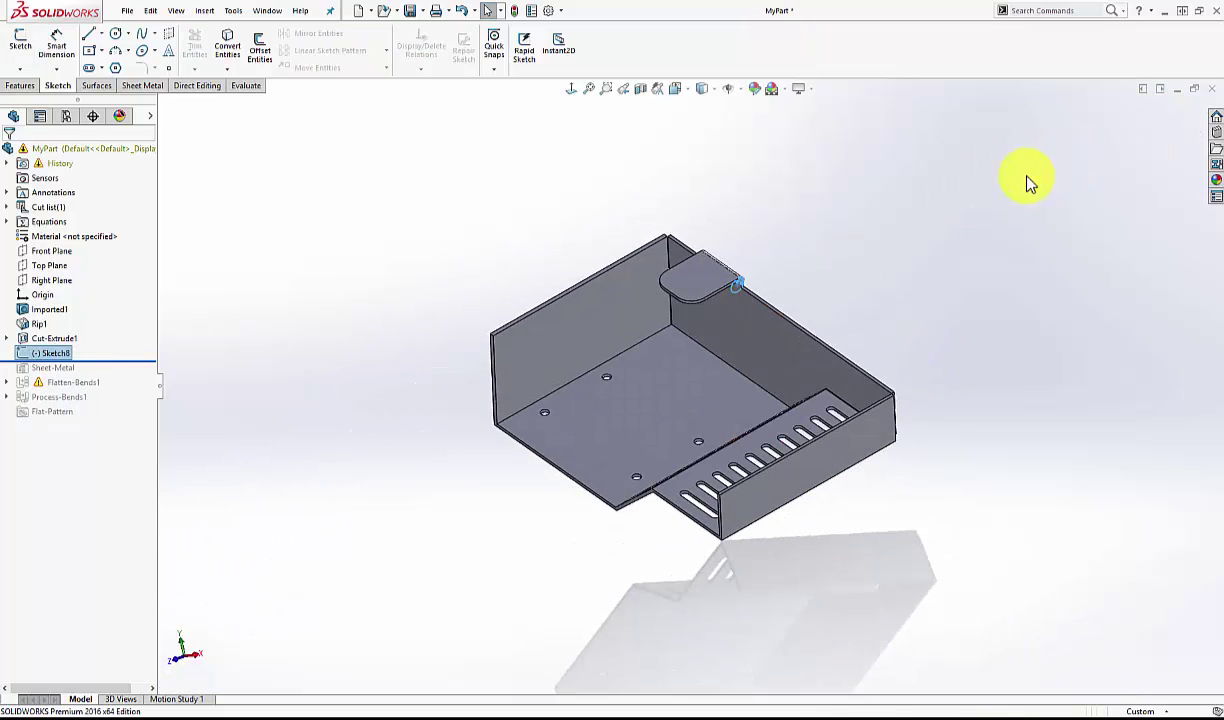
left_click(1213, 90)
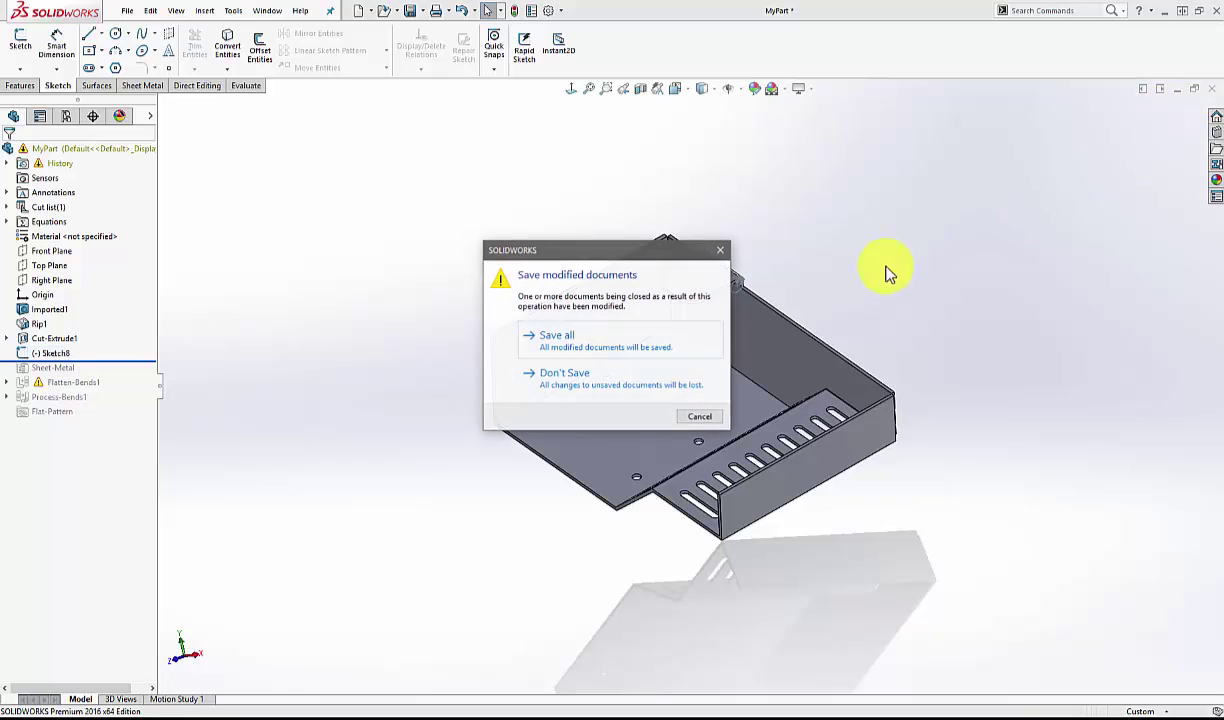
left_click(631, 387)
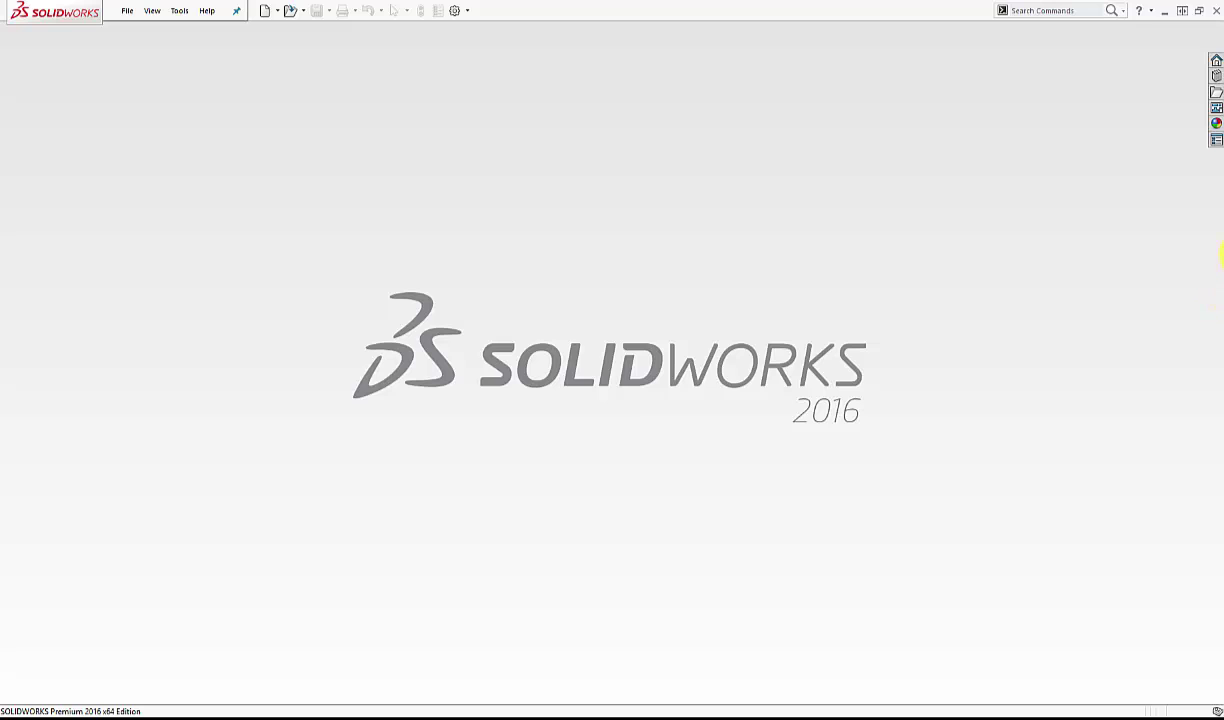
Import the original MyPart solid file again and agree to run Import Diagnostics on it
key("alt+Tab")
left_click_drag(517, 291, 281, 245)
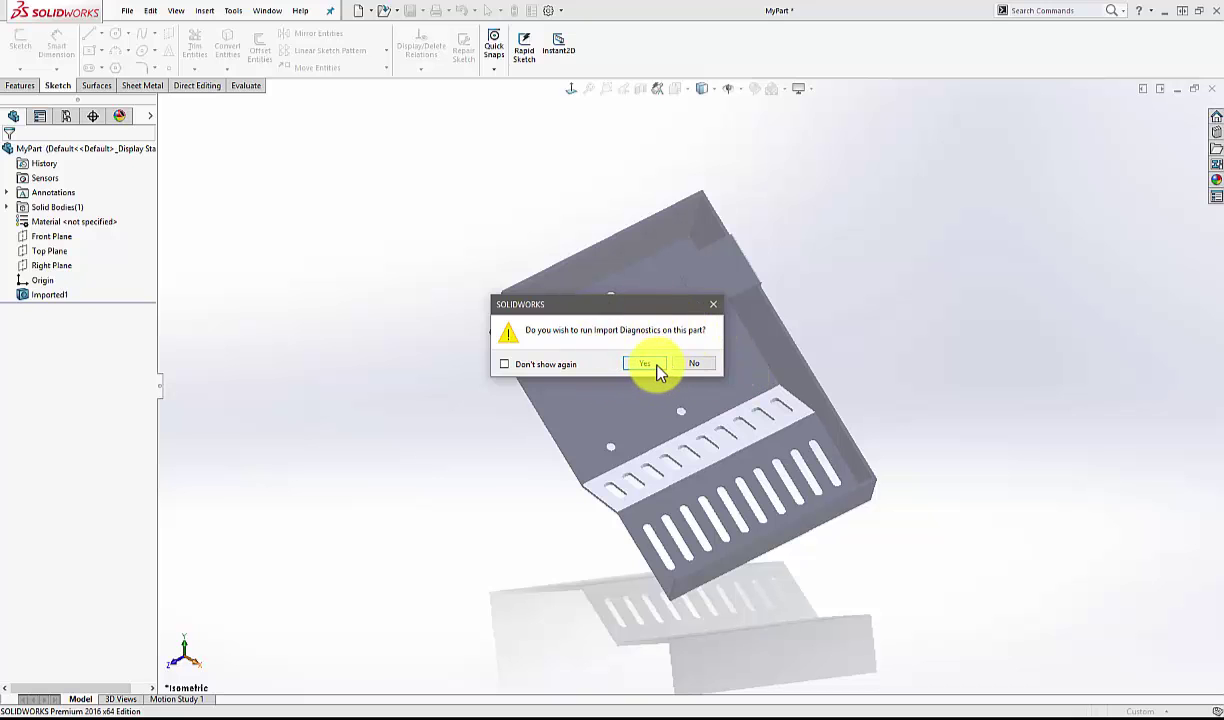
left_click(646, 364)
Highlight the listed faulty face, attempt to heal all faults and accept the Import Diagnostics
middle_click_drag(740, 465, 750, 350)
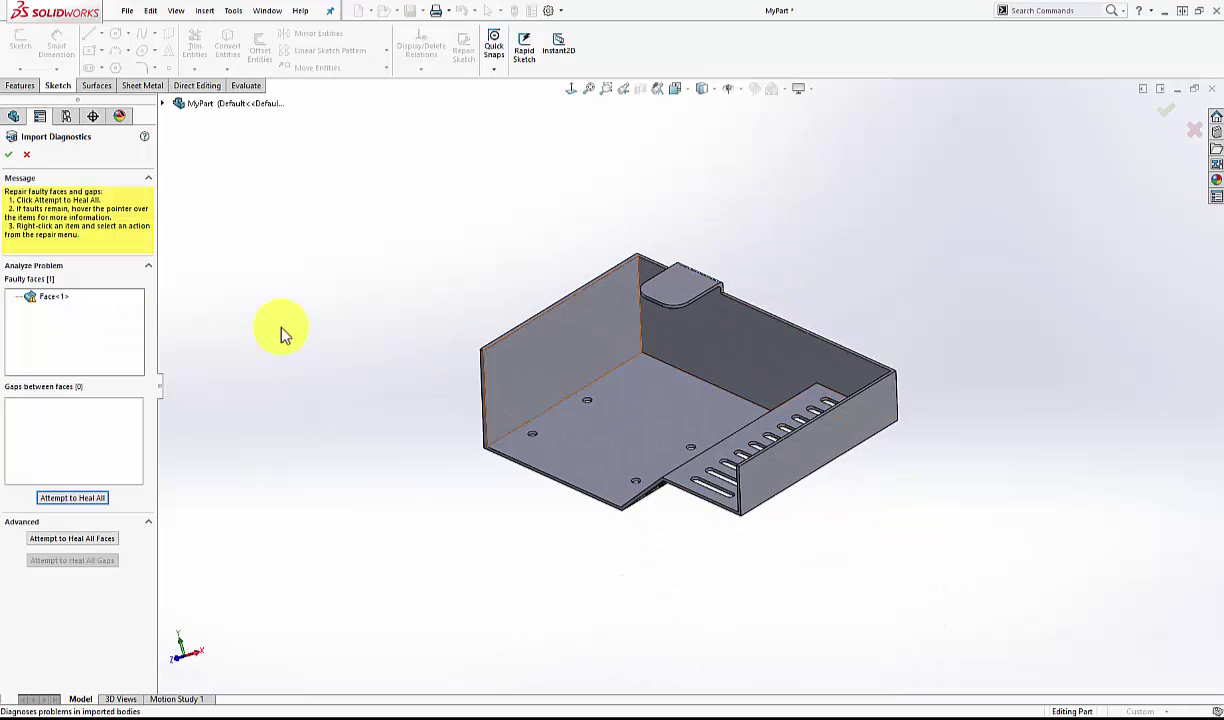
left_click(48, 298)
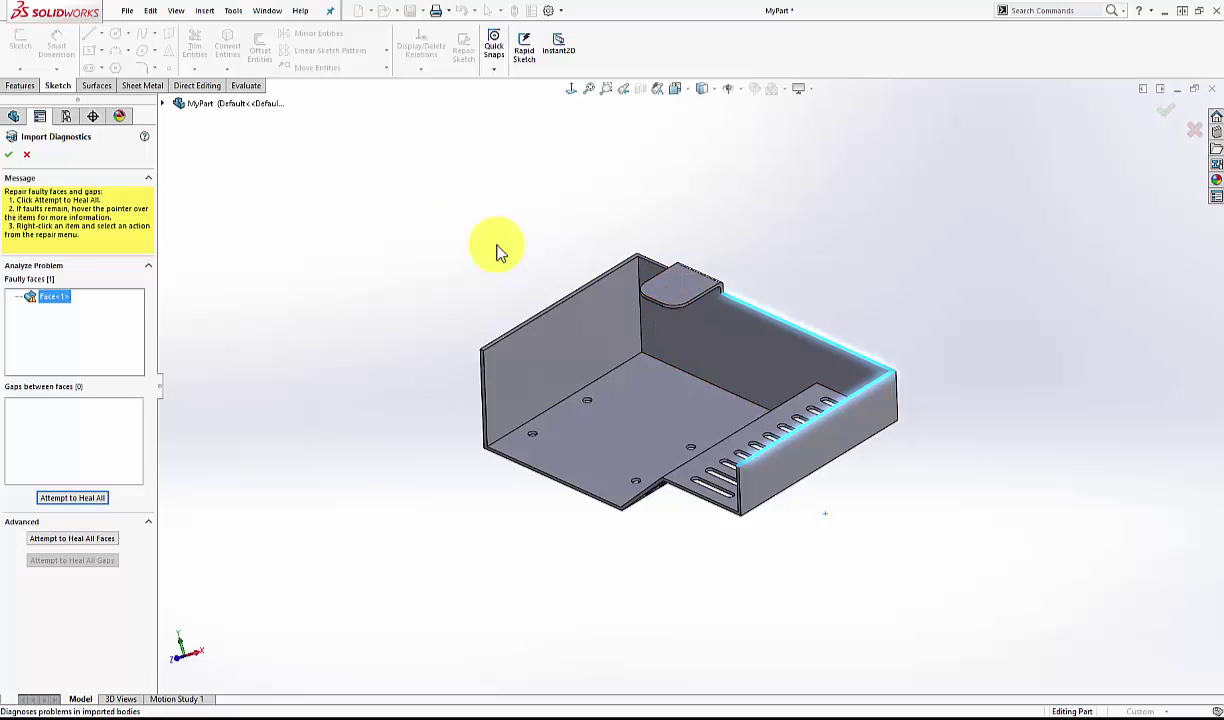
left_click(52, 498)
left_click(9, 154)
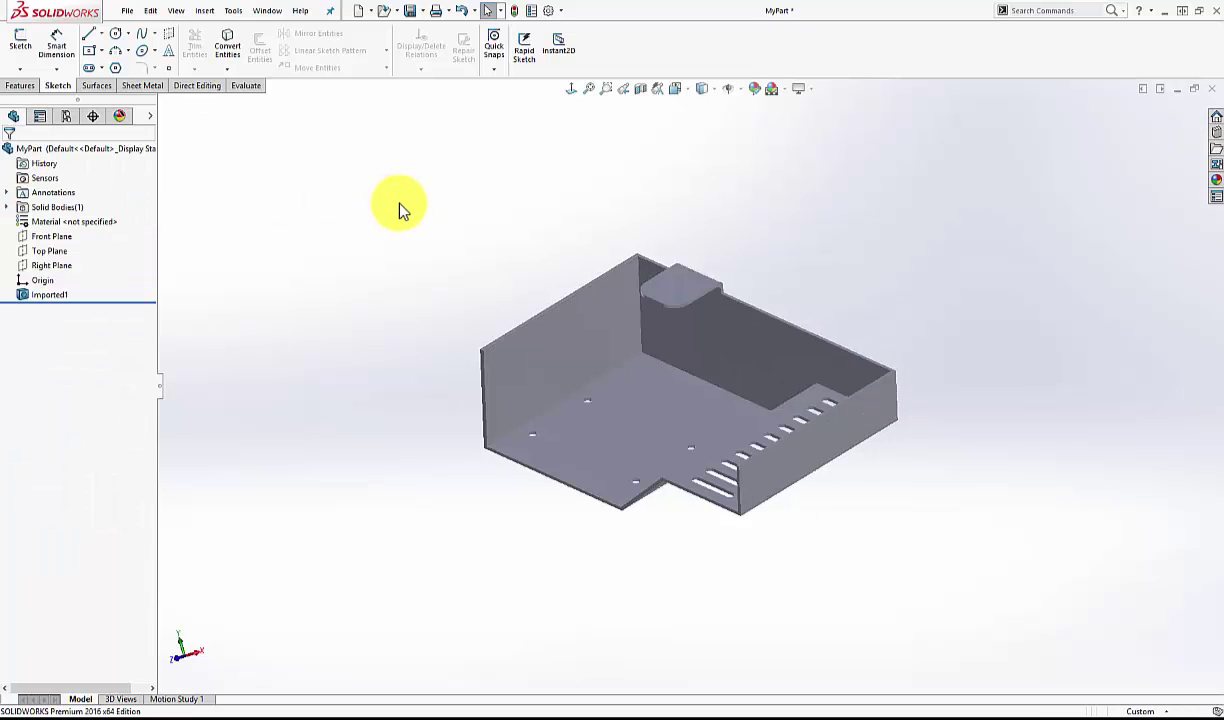
Set the display style to shaded with edges
left_click(703, 90)
left_click(702, 118)
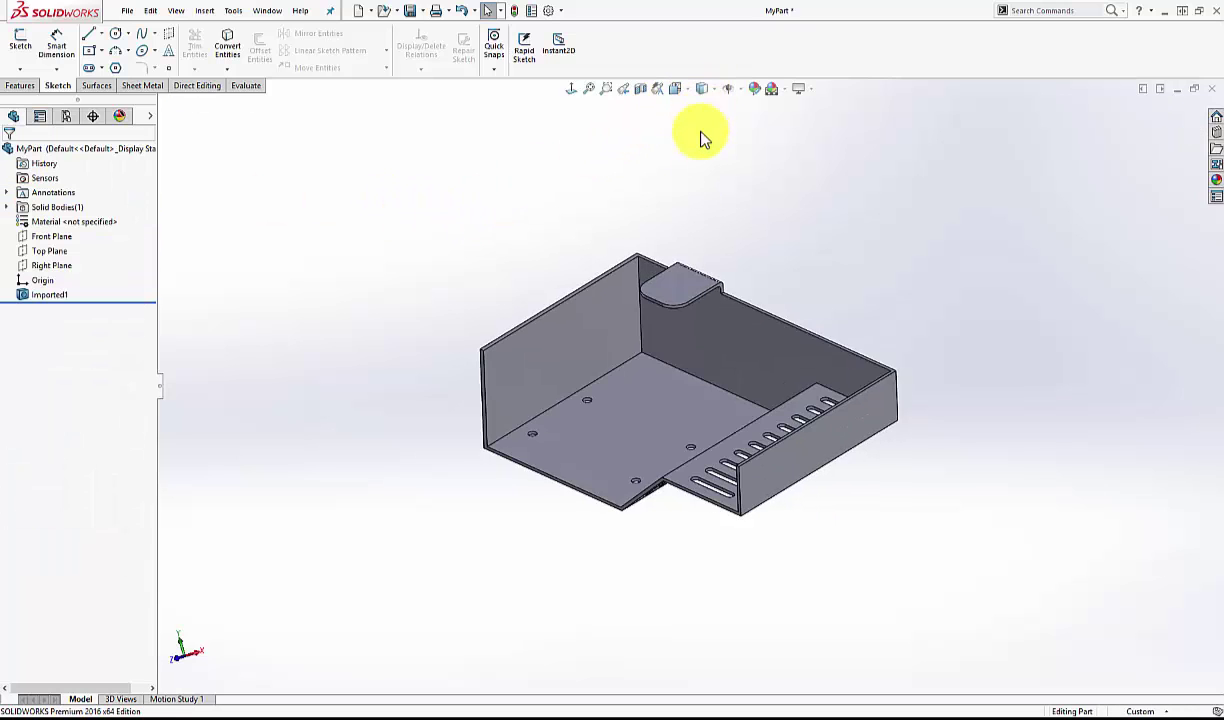
Examine the box's walls, corners, slotted faces and the tab's bend from inside and outside
scroll(708, 425, "down", 3)
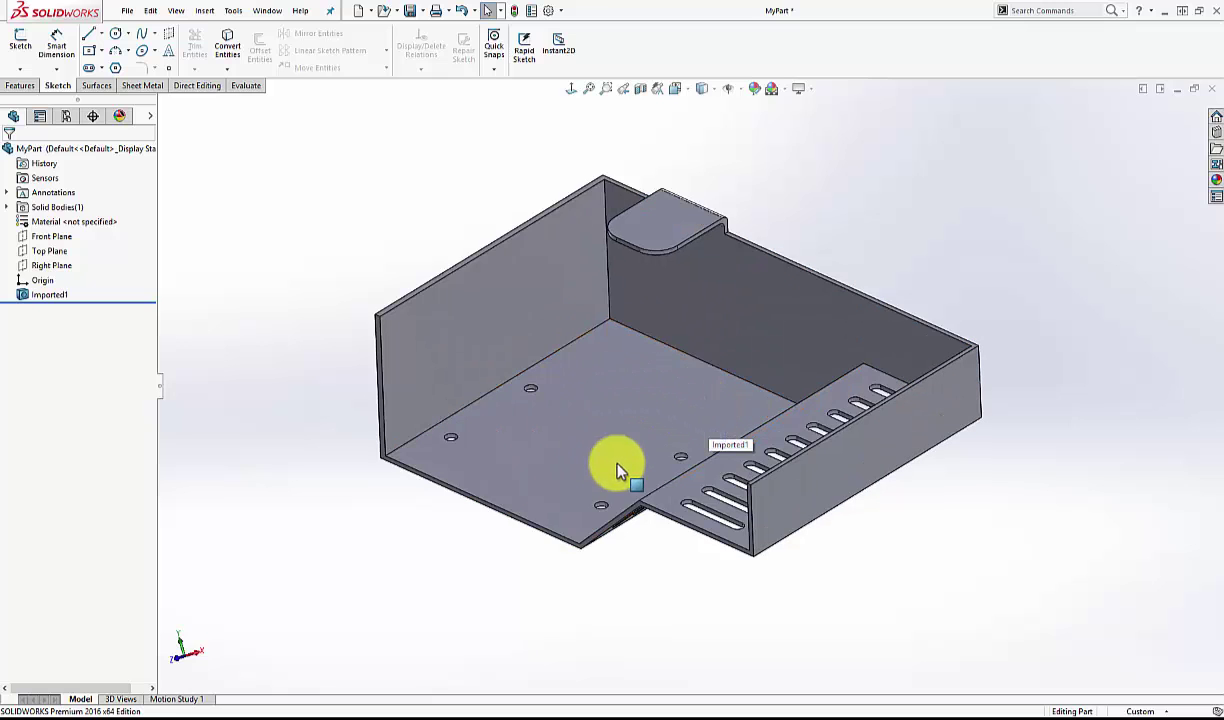
middle_click_drag(617, 466, 629, 435)
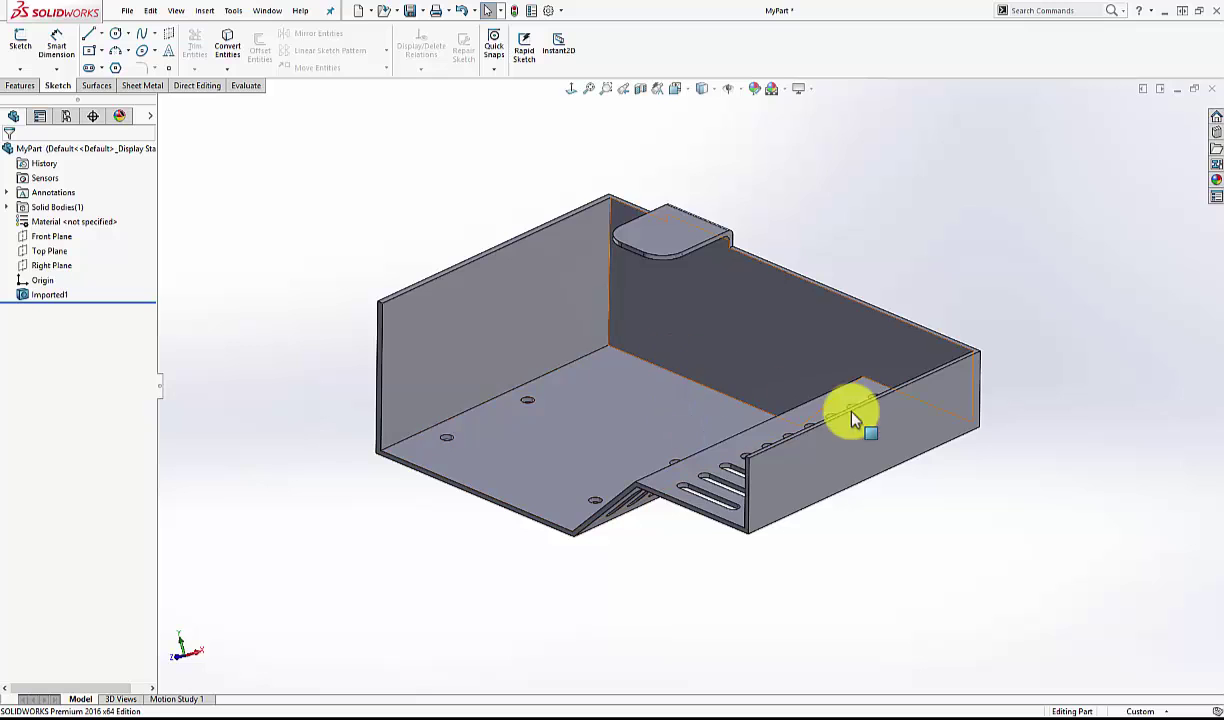
middle_click_drag(855, 409, 705, 390)
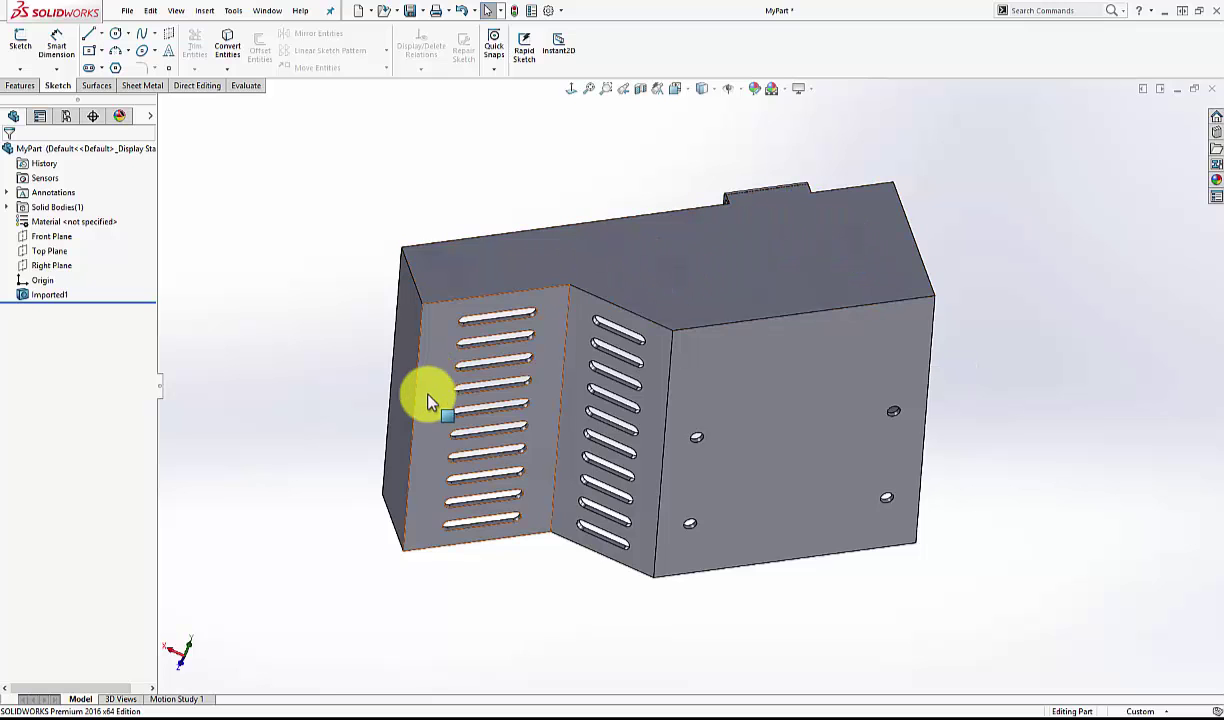
middle_click_drag(423, 396, 391, 265)
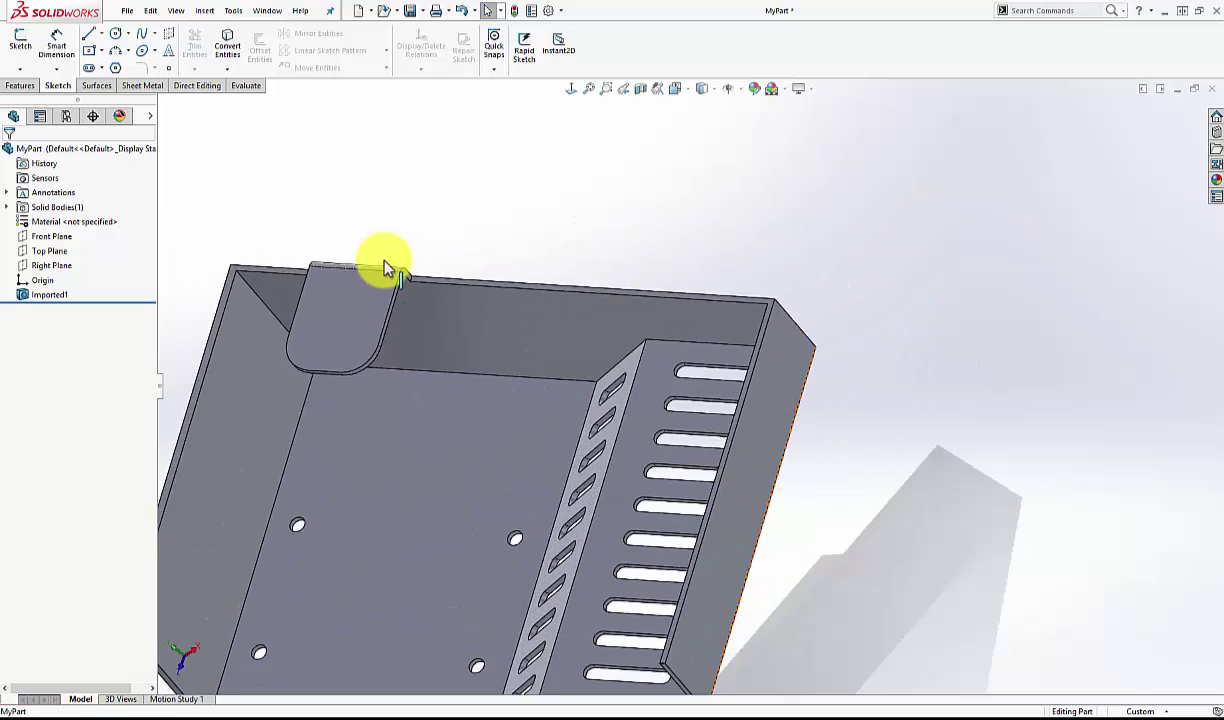
scroll(458, 315, "up", 3)
scroll(458, 315, "up", 3)
middle_click_drag(642, 368, 590, 377)
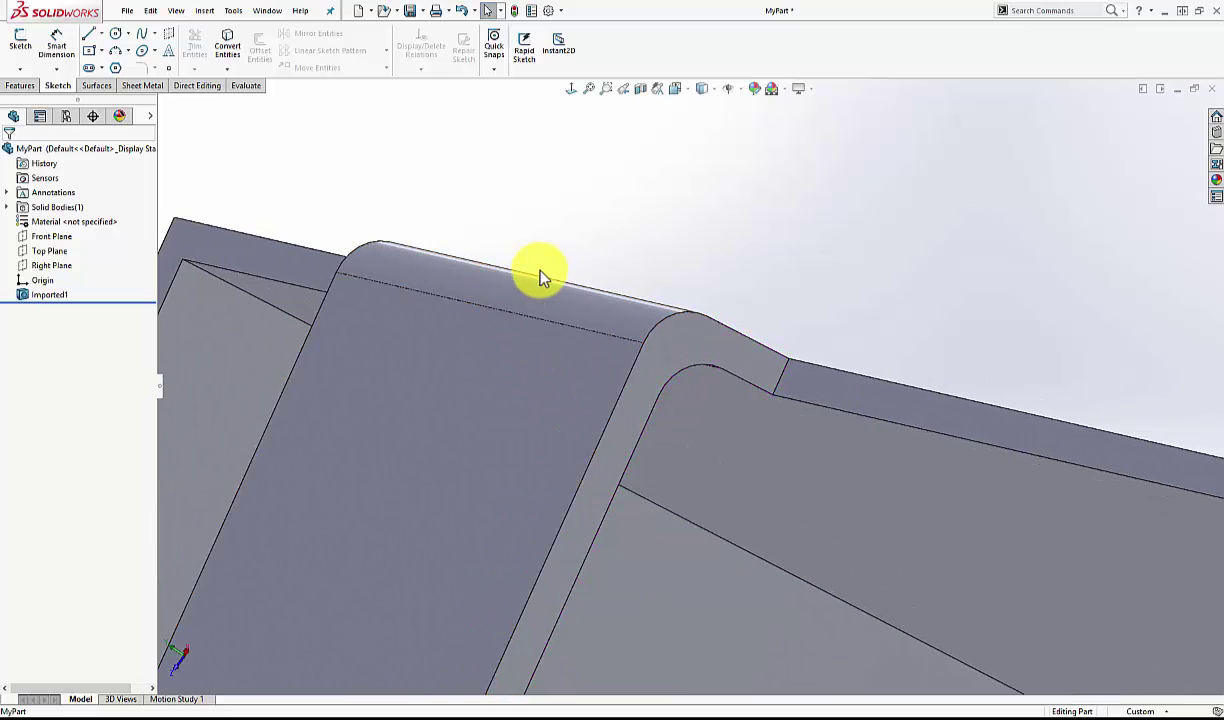
middle_click_drag(566, 300, 1046, 383)
scroll(1040, 340, "down", 5)
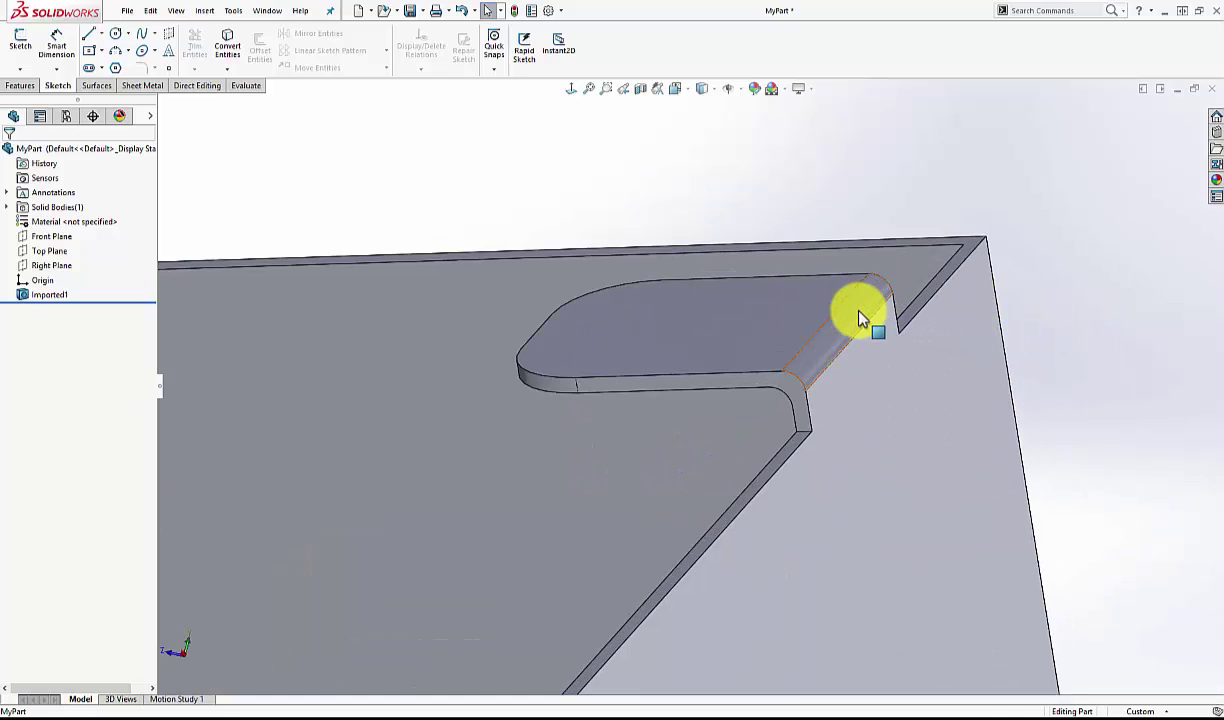
Remove the tab's outer bend face using Delete Face with the Delete and Patch option
left_click(858, 318)
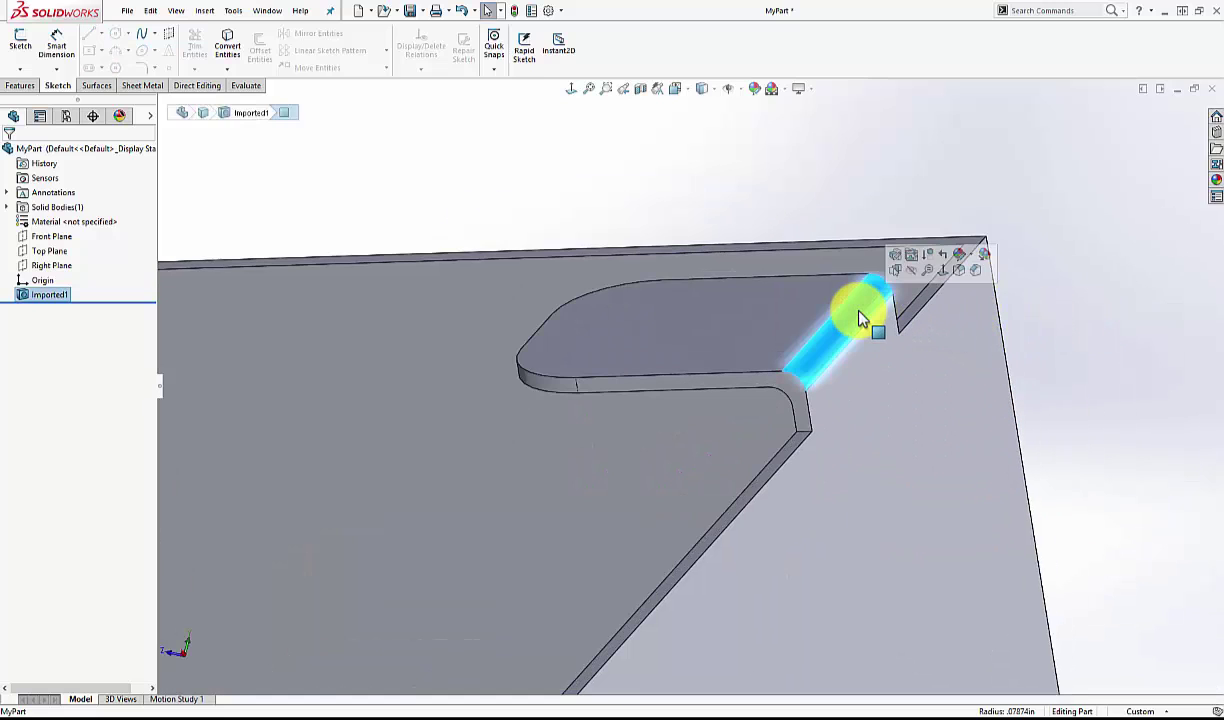
right_click(106, 91)
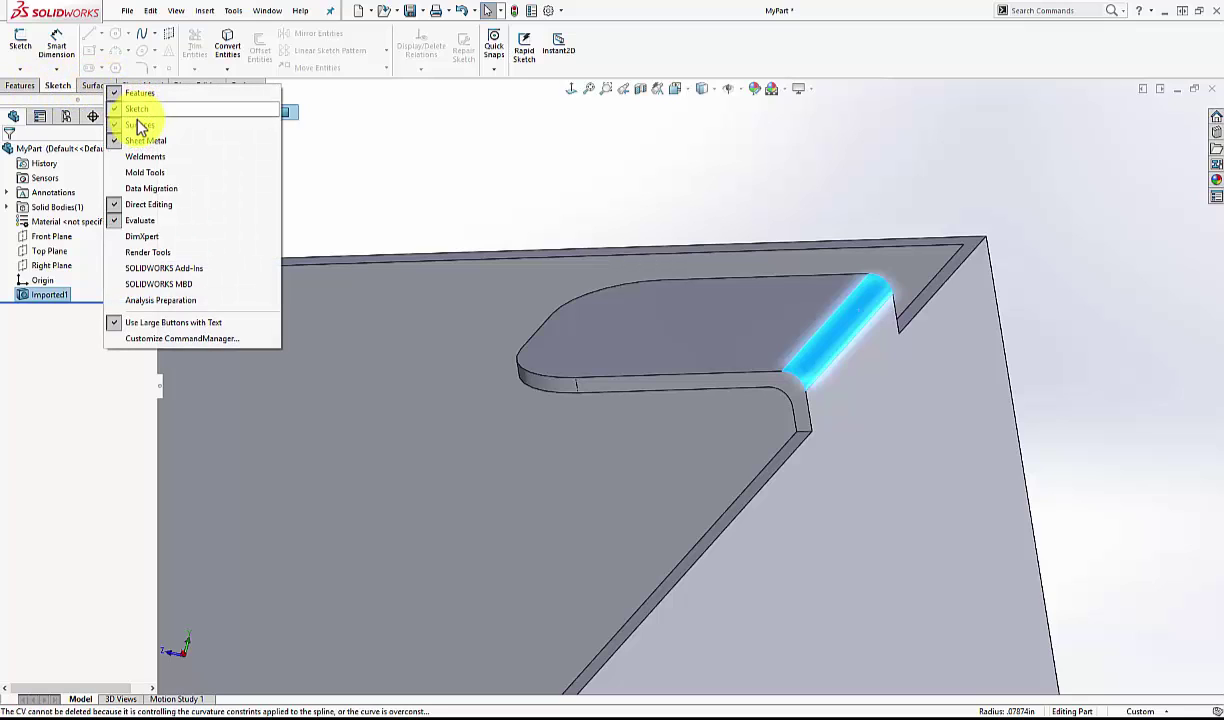
left_click(97, 88)
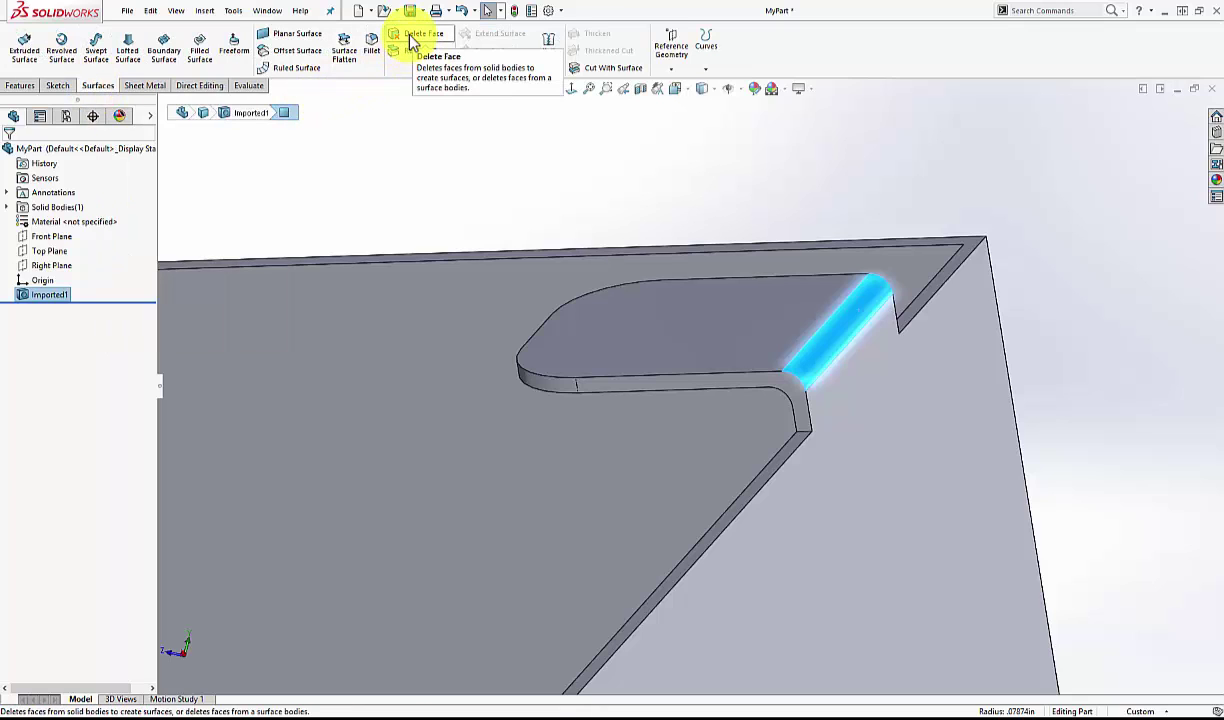
left_click(410, 38)
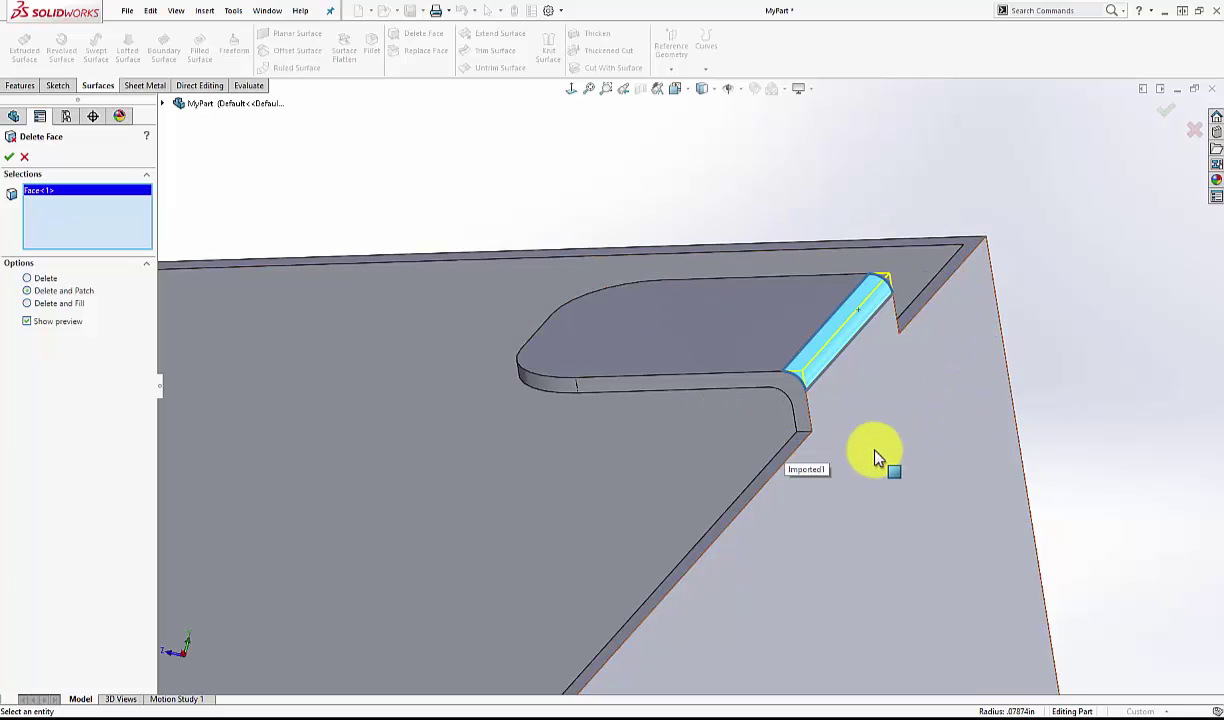
left_click(1165, 114)
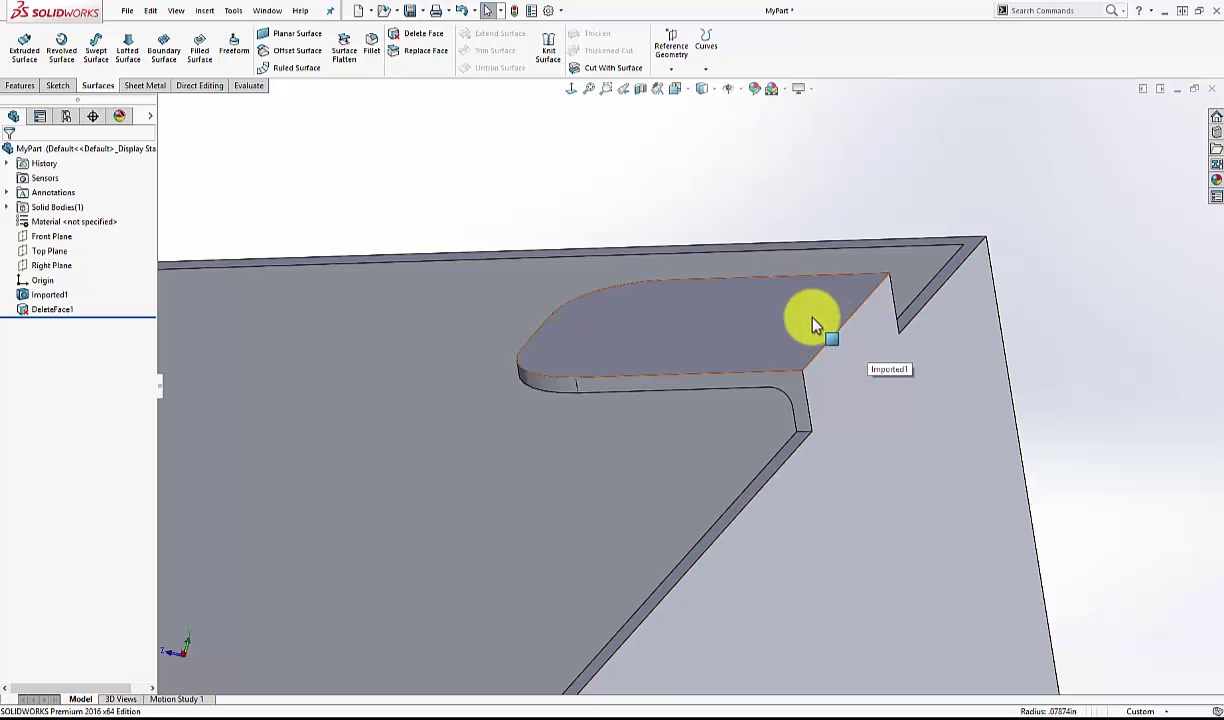
scroll(650, 615, "down", 5)
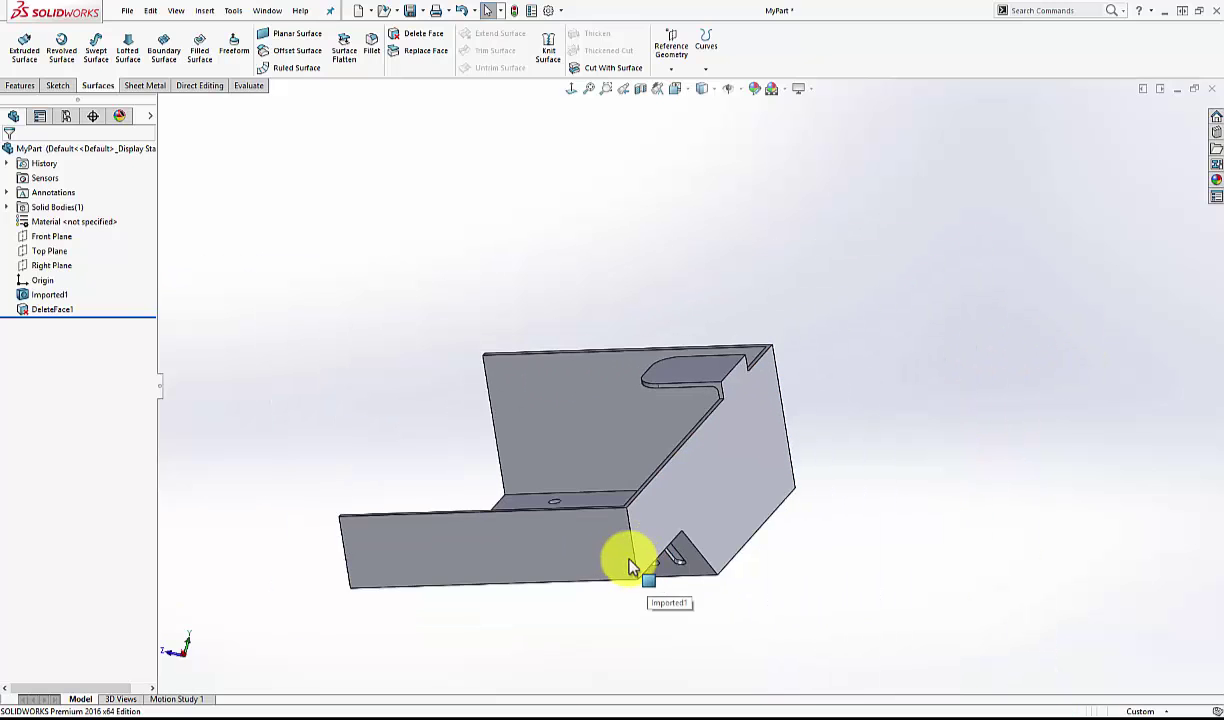
middle_click_drag(628, 560, 651, 488)
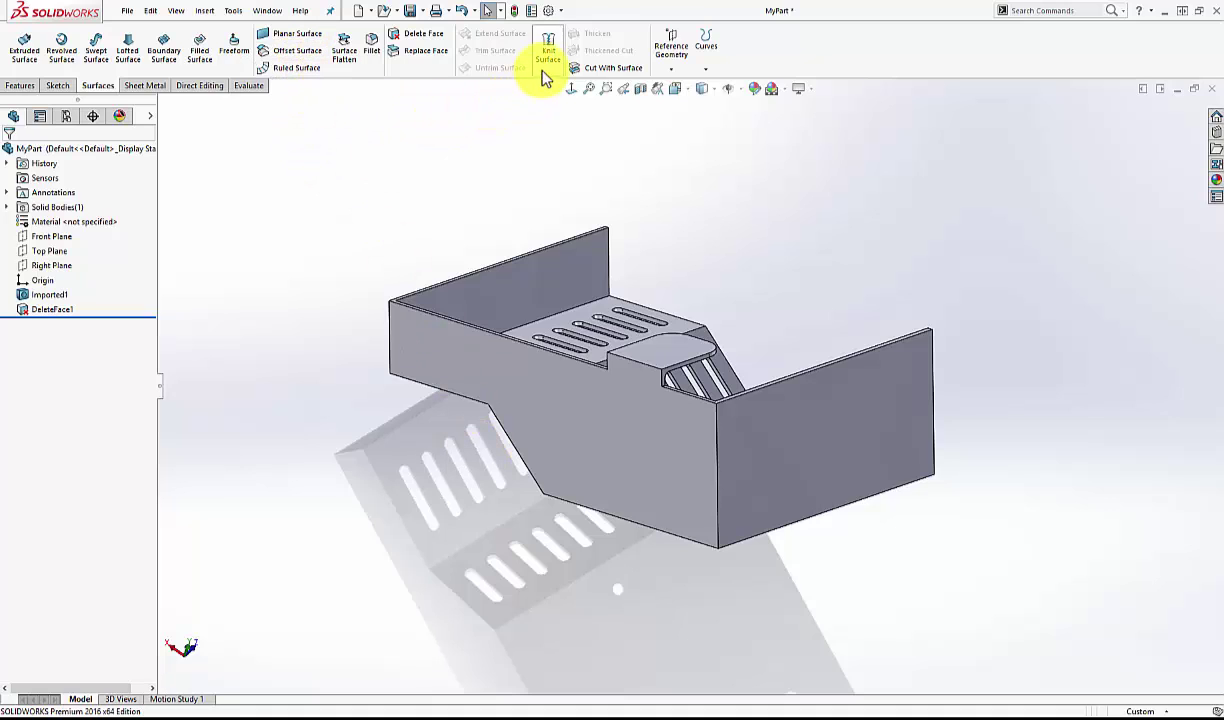
left_click(298, 51)
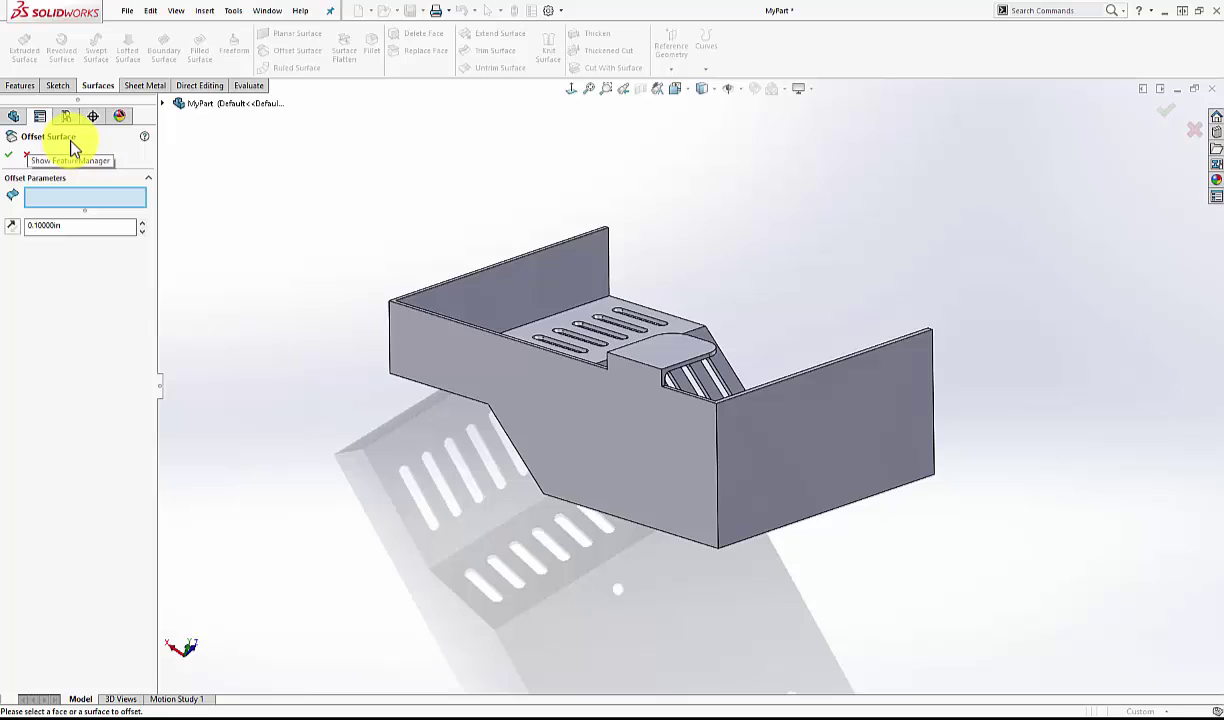
left_click_drag(74, 229, 14, 237)
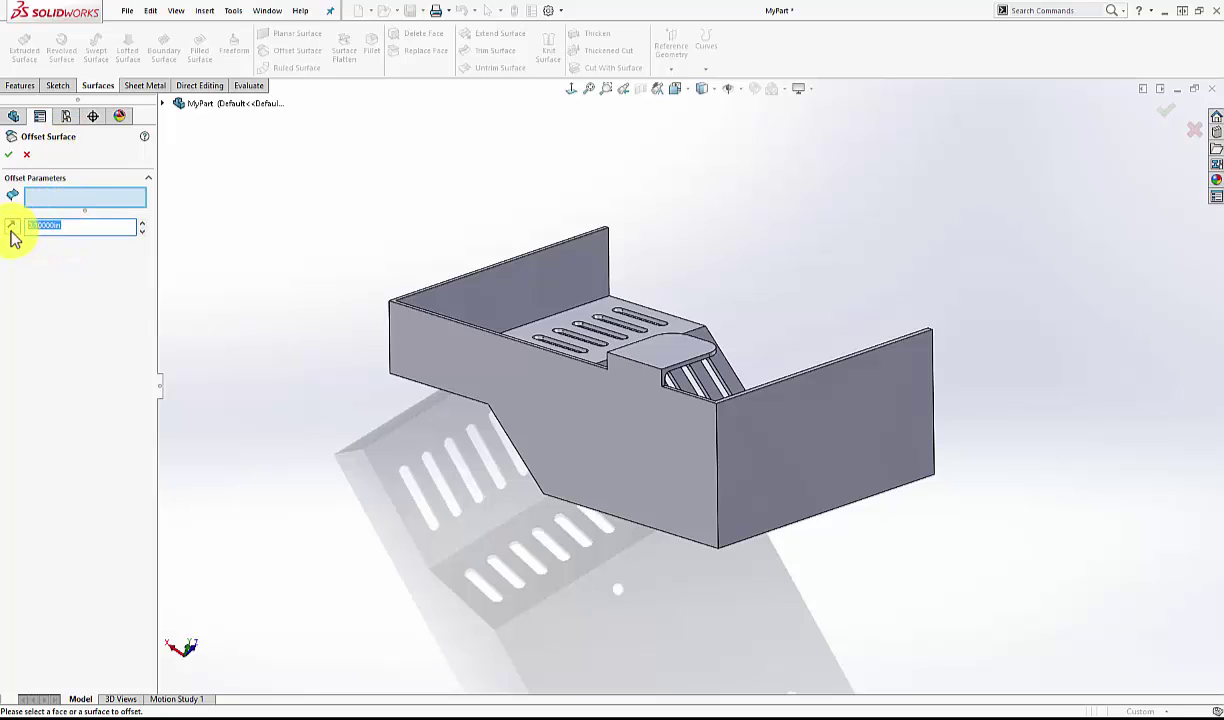
type("0")
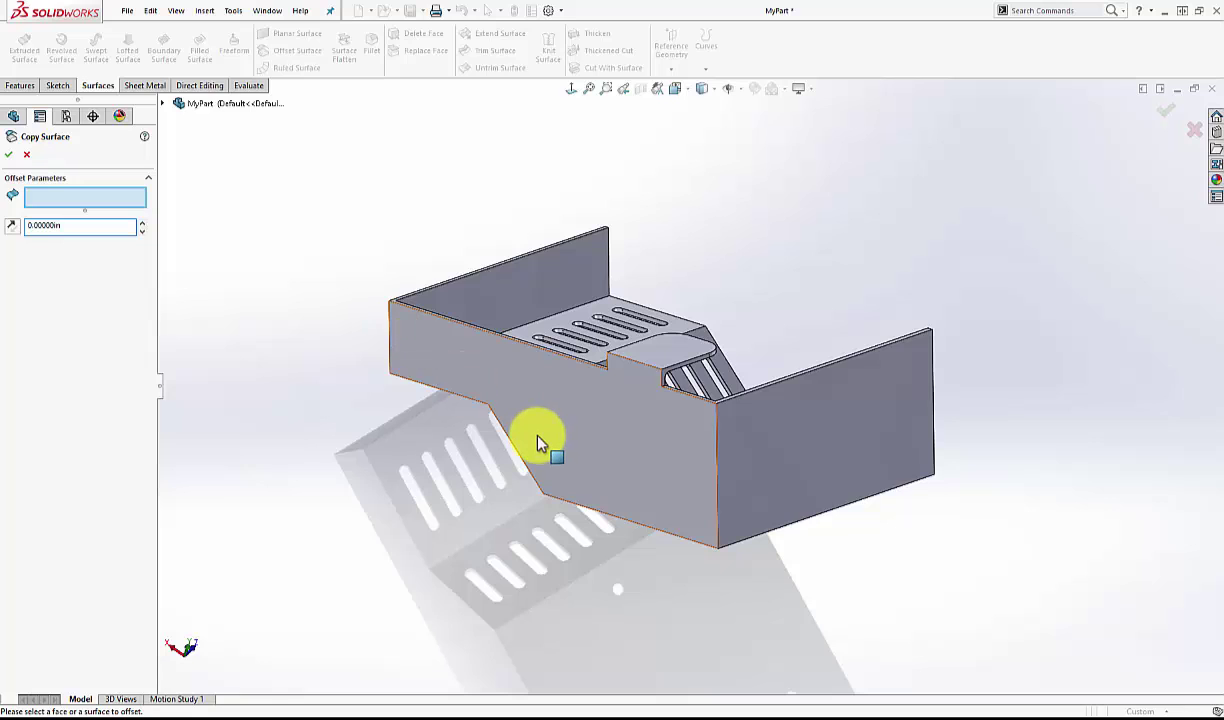
left_click(28, 157)
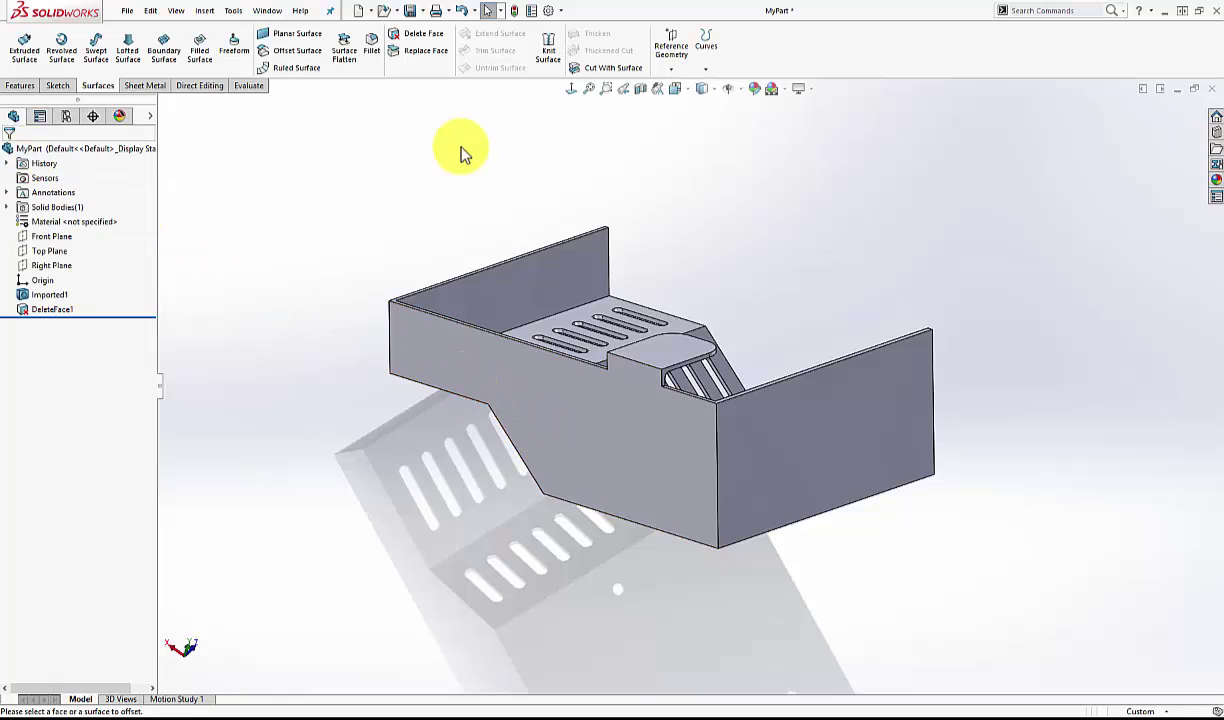
Knit the seven outer faces of the box, including the end walls, long wall, tab top, floor and slotted faces, into one surface
left_click(549, 60)
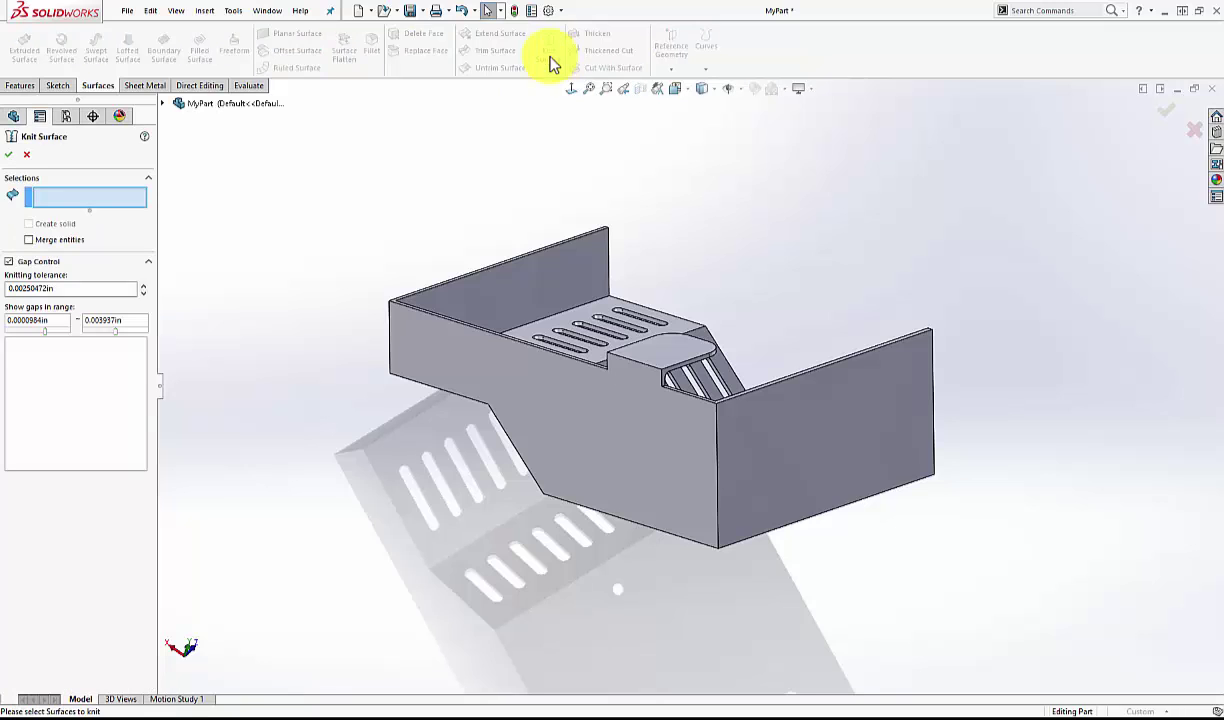
left_click(775, 466)
left_click(640, 385)
left_click(656, 363)
middle_click_drag(666, 544, 743, 492)
left_click(553, 584)
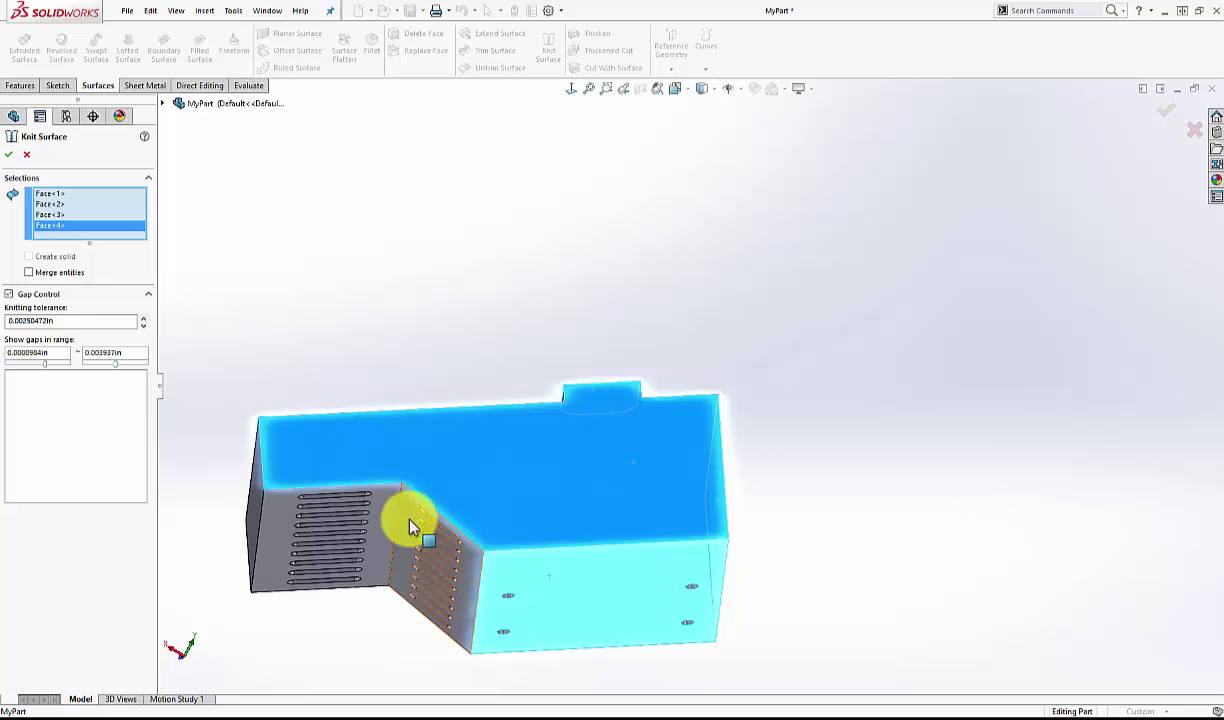
left_click(410, 519)
left_click(392, 514)
left_click(254, 500)
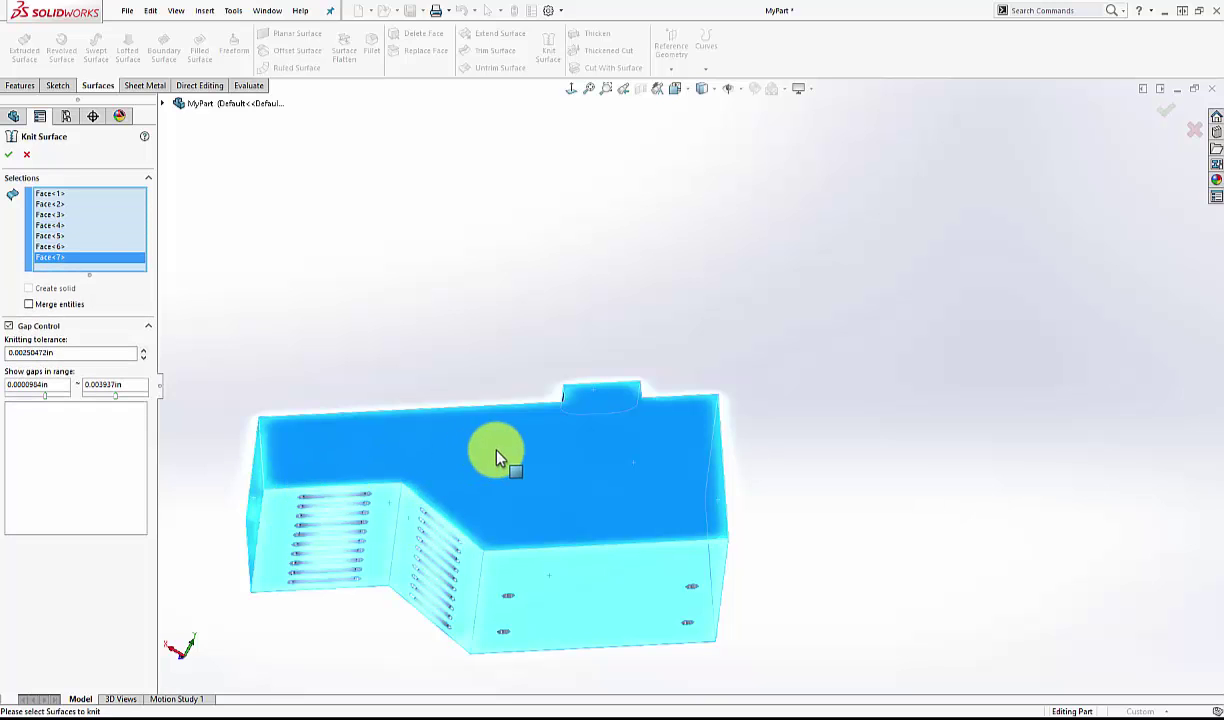
middle_click_drag(500, 456, 443, 598)
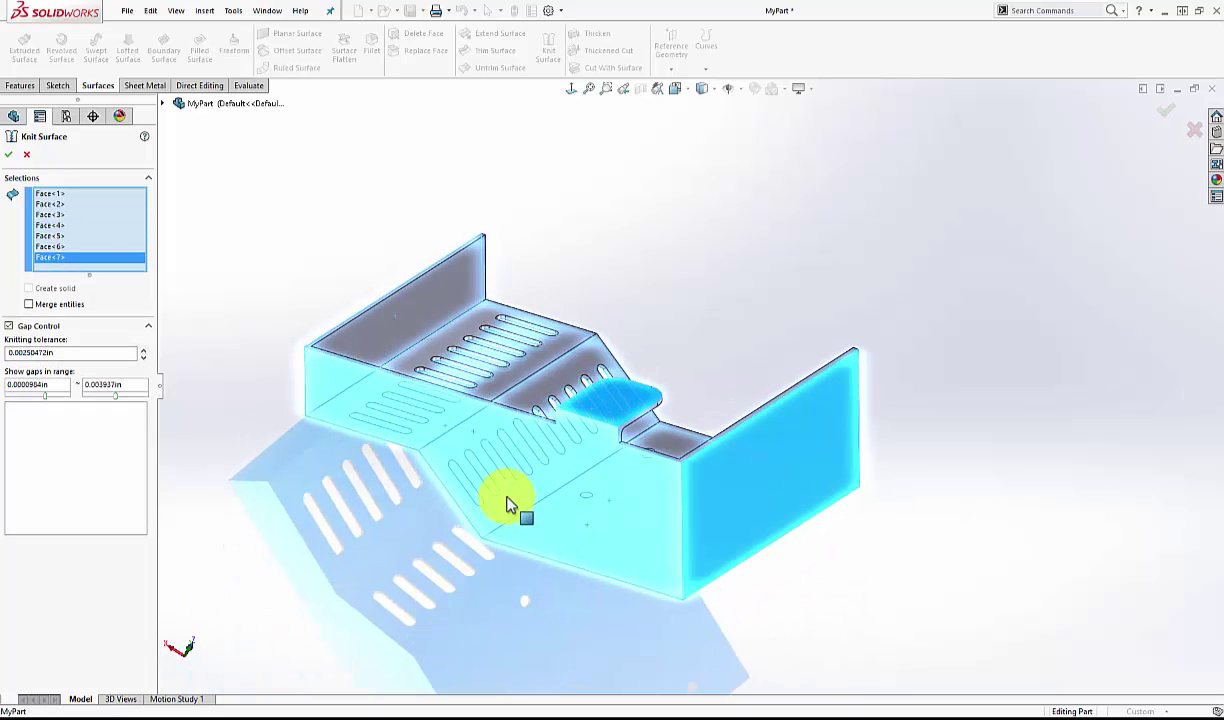
scroll(500, 505, "down", 2)
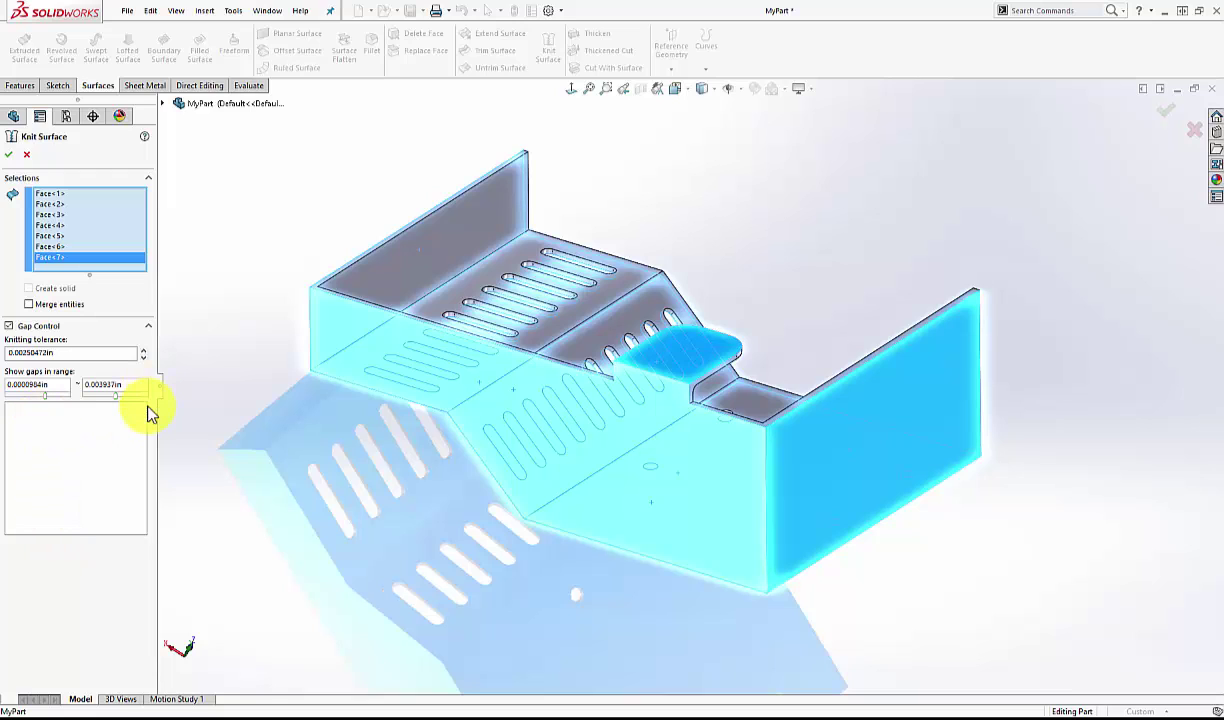
left_click(10, 156)
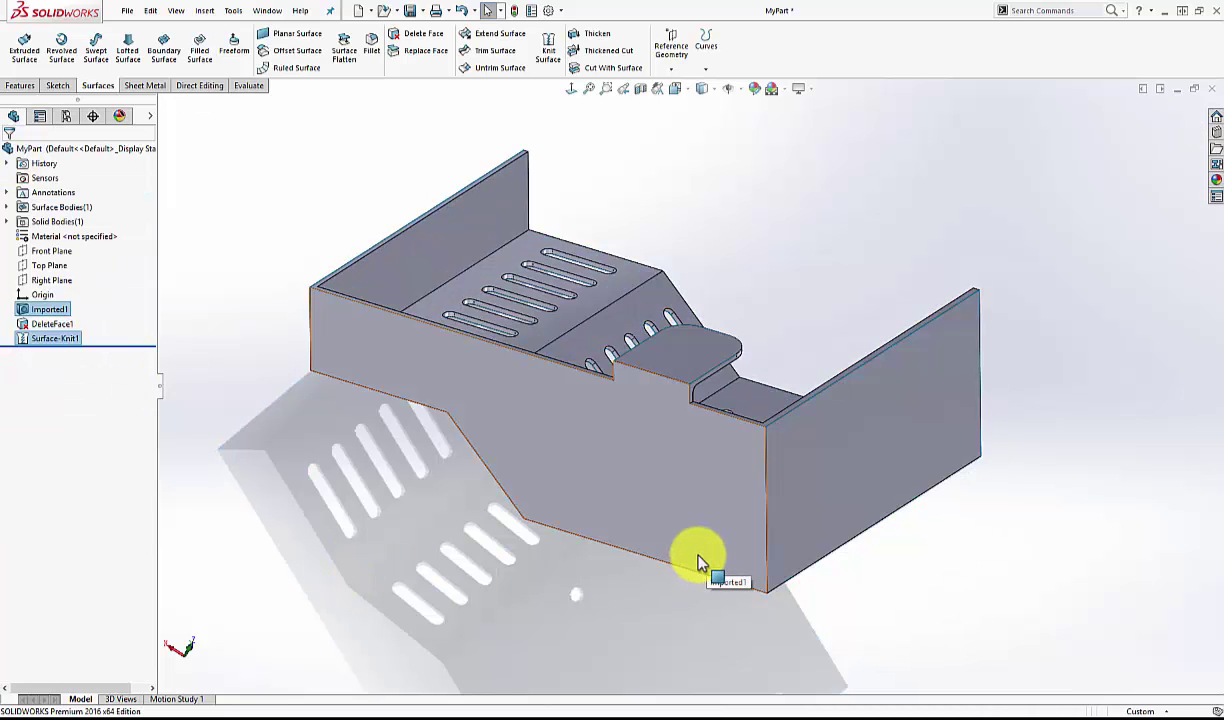
Check the extent of the knitted surface and hide the original solid body
left_click(72, 340)
scroll(307, 330, "down", 8)
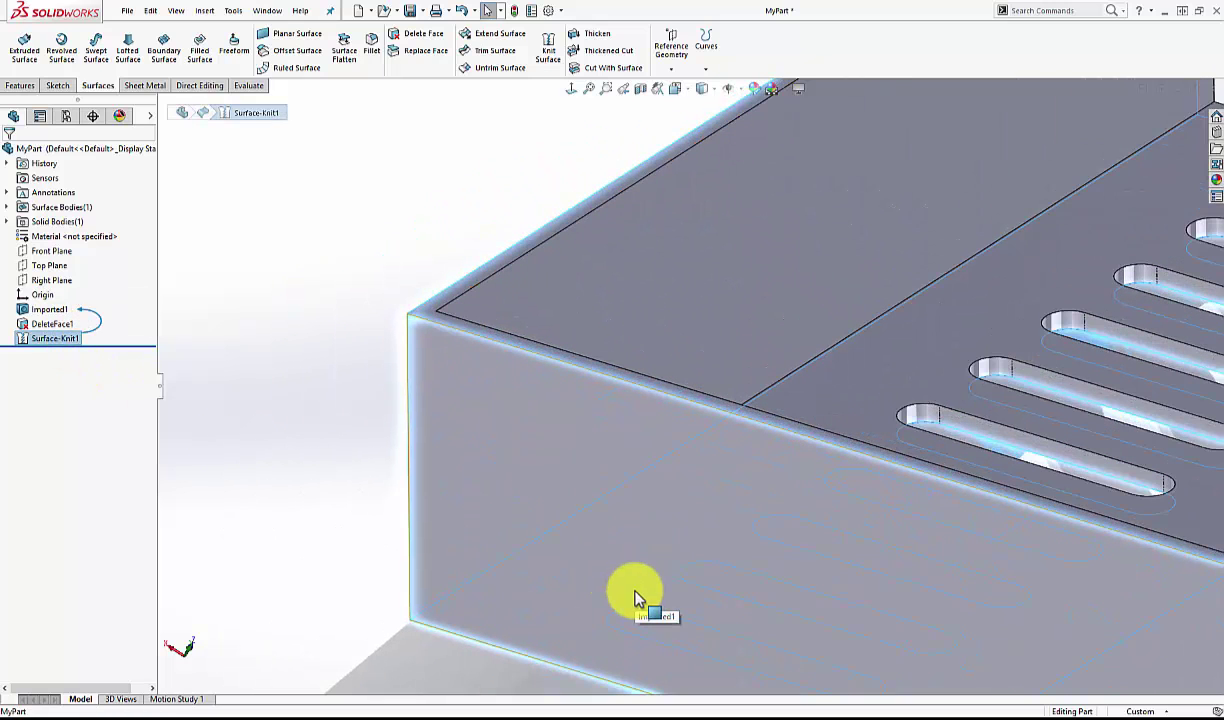
scroll(633, 590, "up", 10)
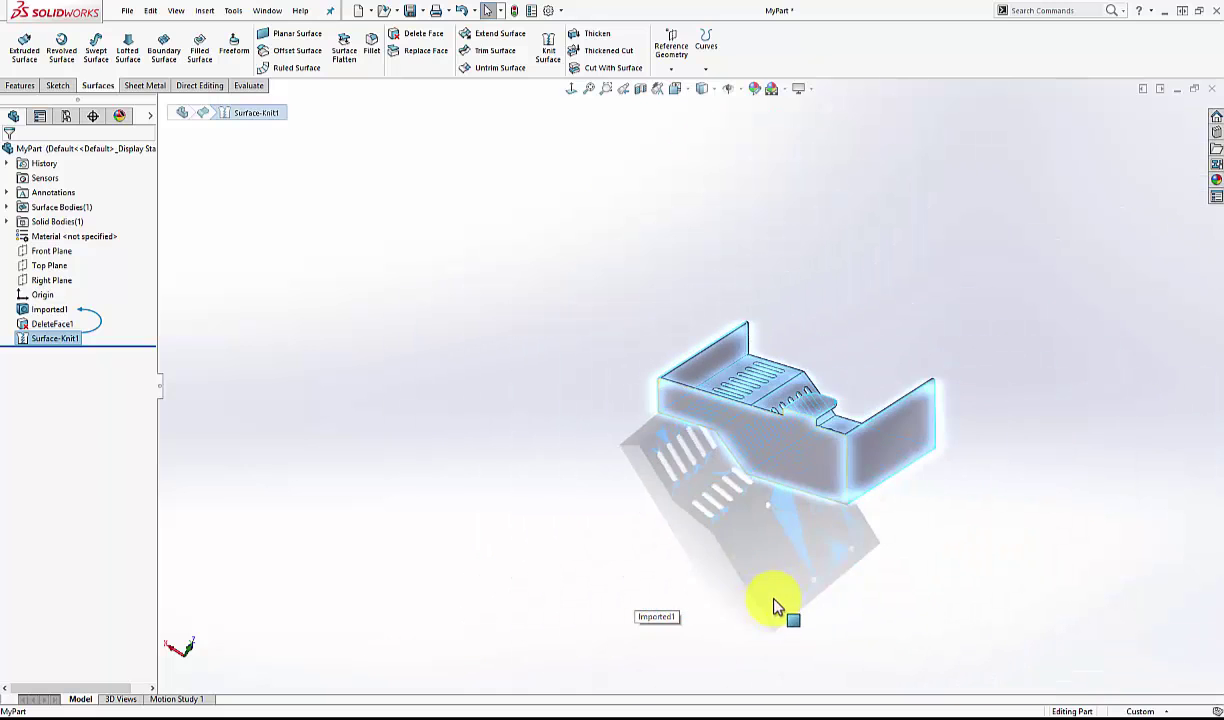
middle_click_drag(775, 600, 568, 658)
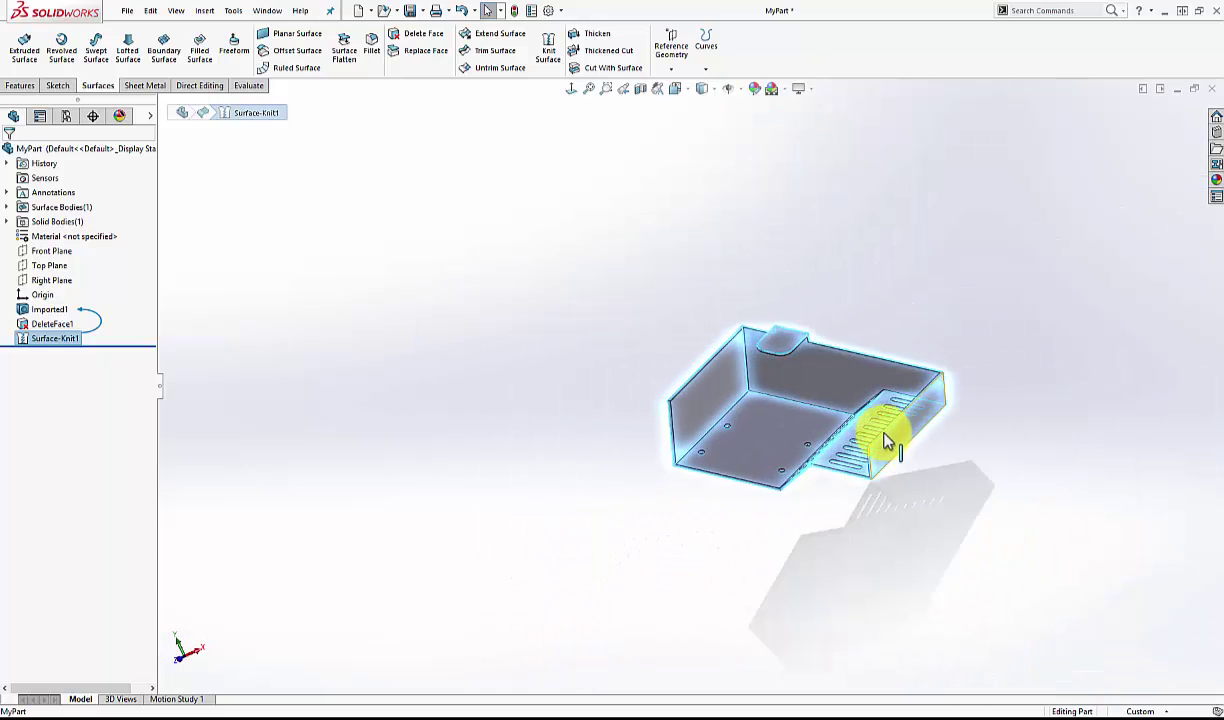
scroll(812, 532, "down", 5)
left_click(812, 532)
left_click(666, 410)
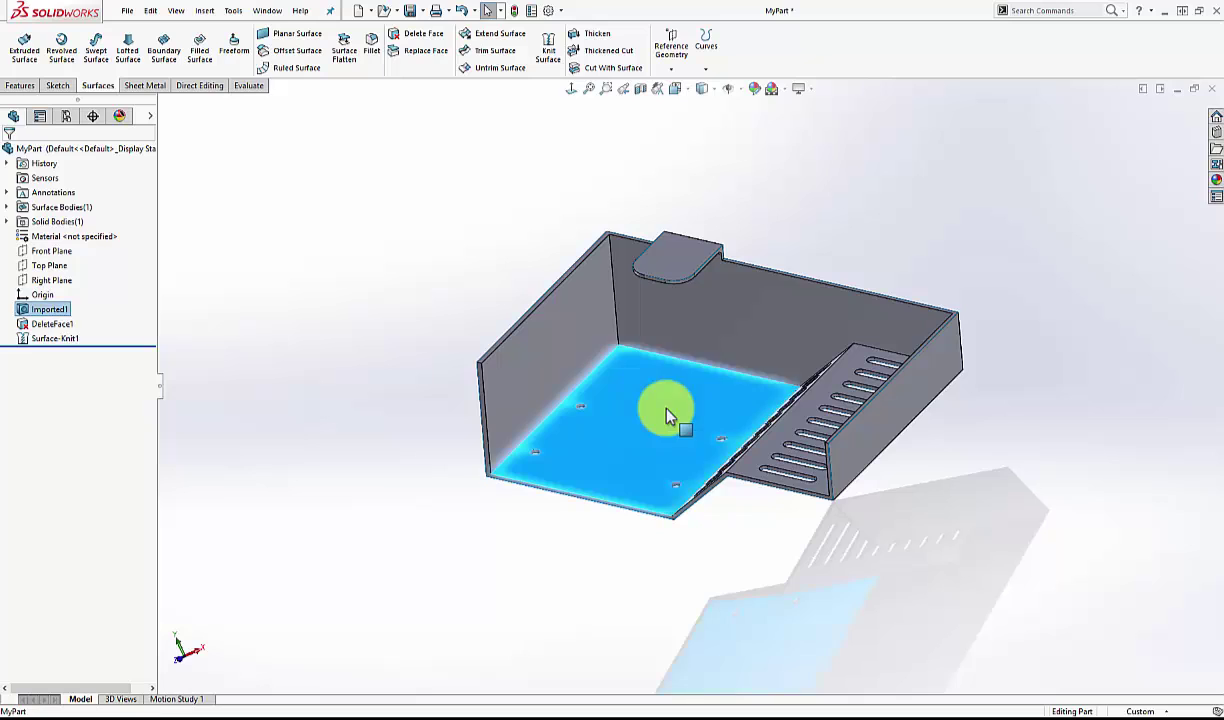
right_click(666, 410)
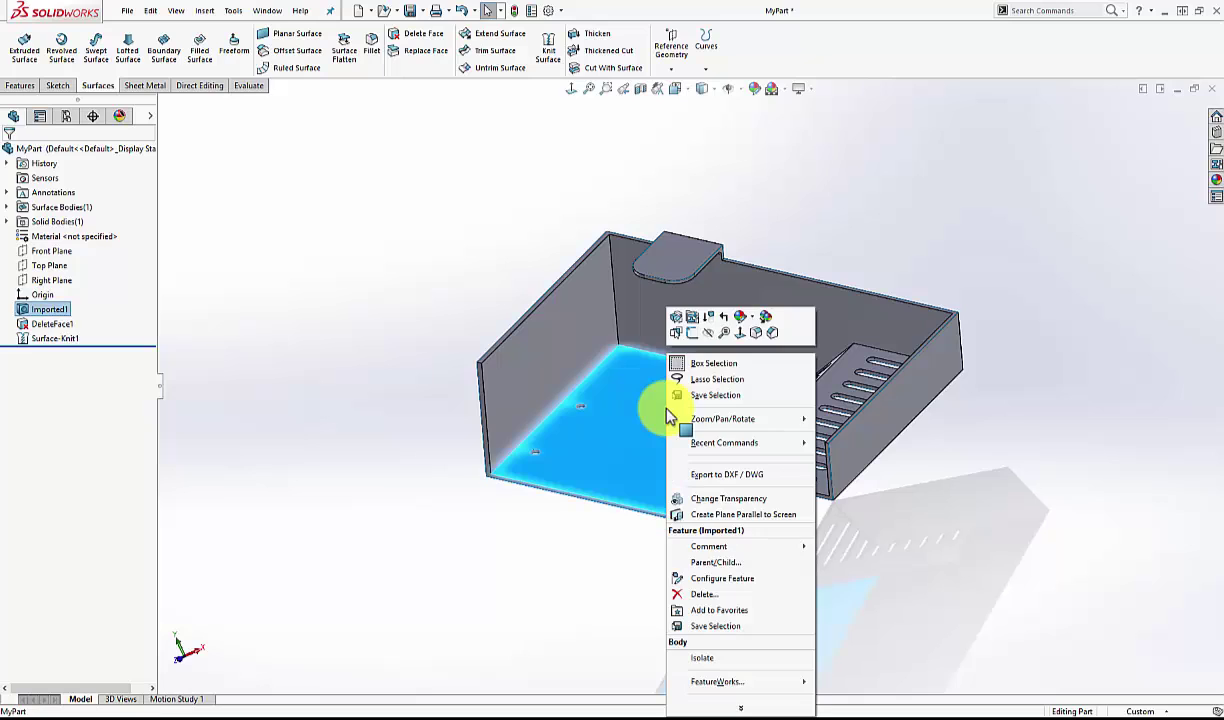
left_click(707, 336)
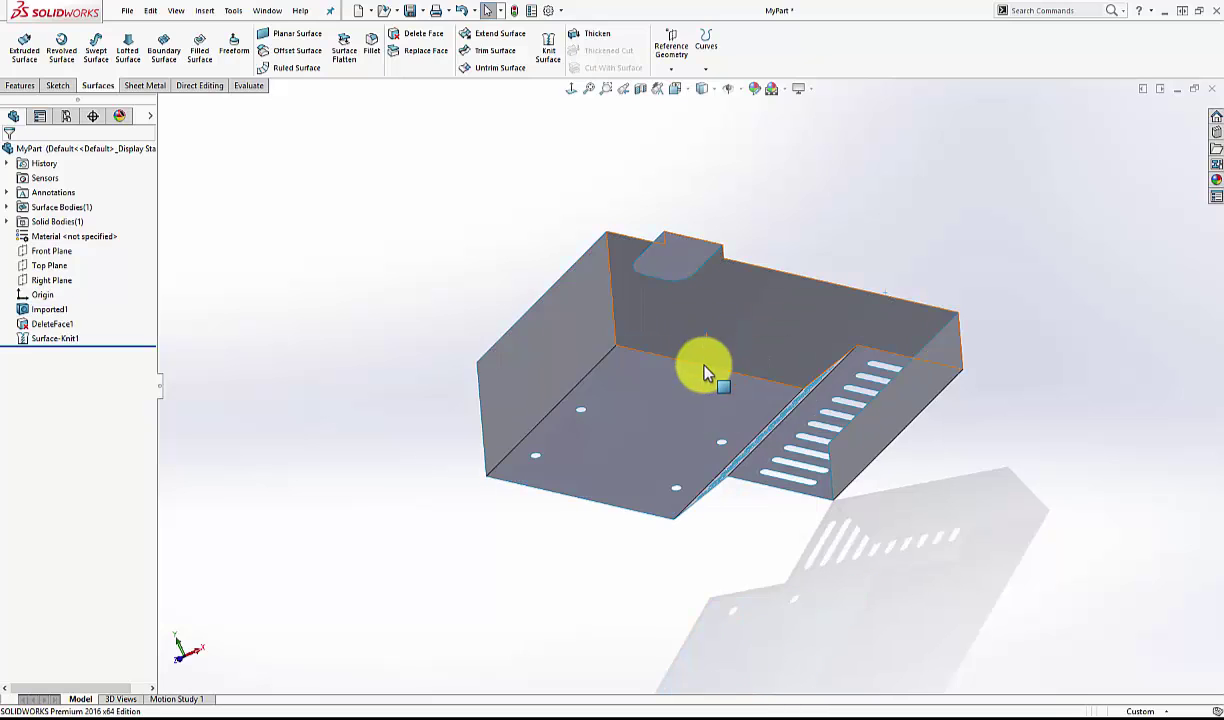
middle_click_drag(705, 369, 702, 448)
scroll(718, 440, "down", 4)
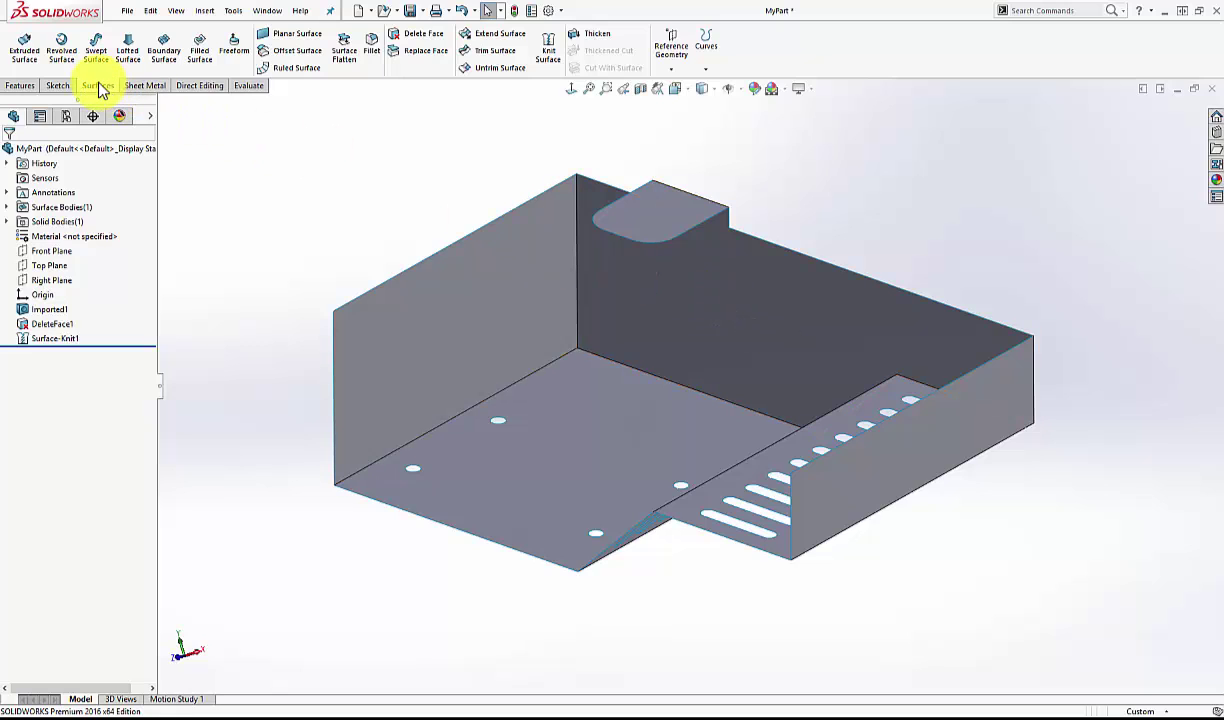
Thicken the knitted surface by 0.062 in toward the inside of the box, without merging the result
left_click(587, 38)
left_click(660, 313)
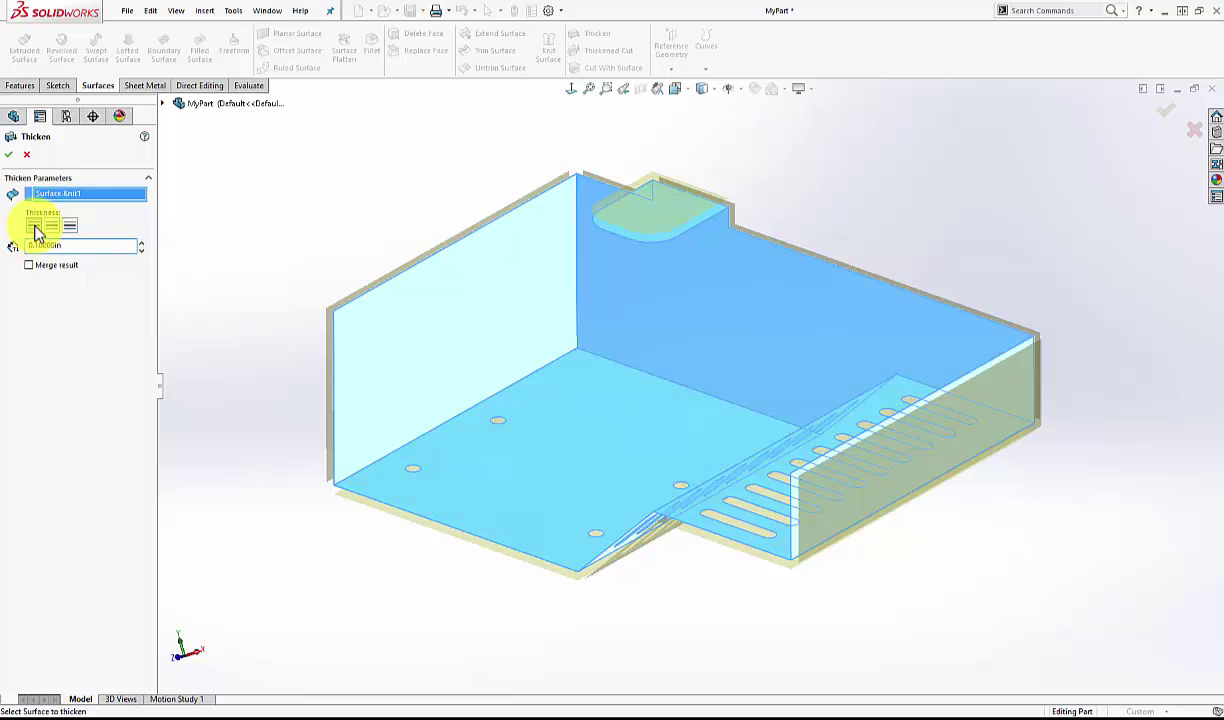
left_click(69, 225)
left_click(72, 228)
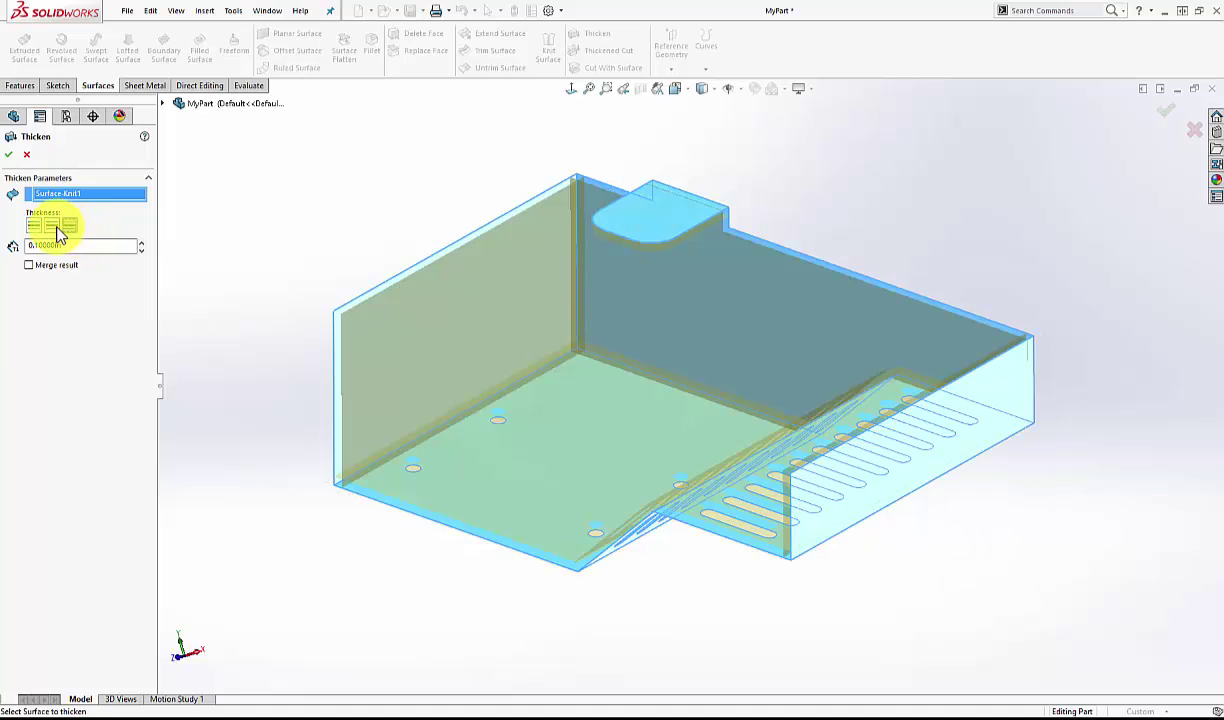
left_click(53, 229)
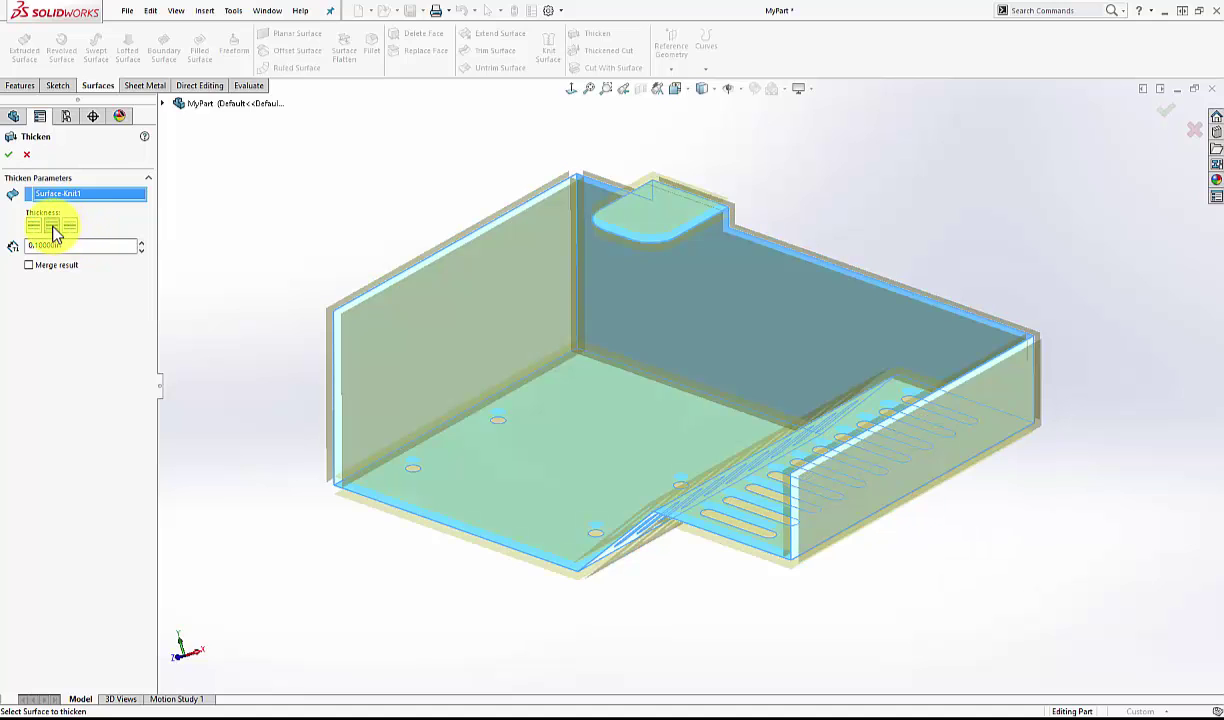
left_click(70, 229)
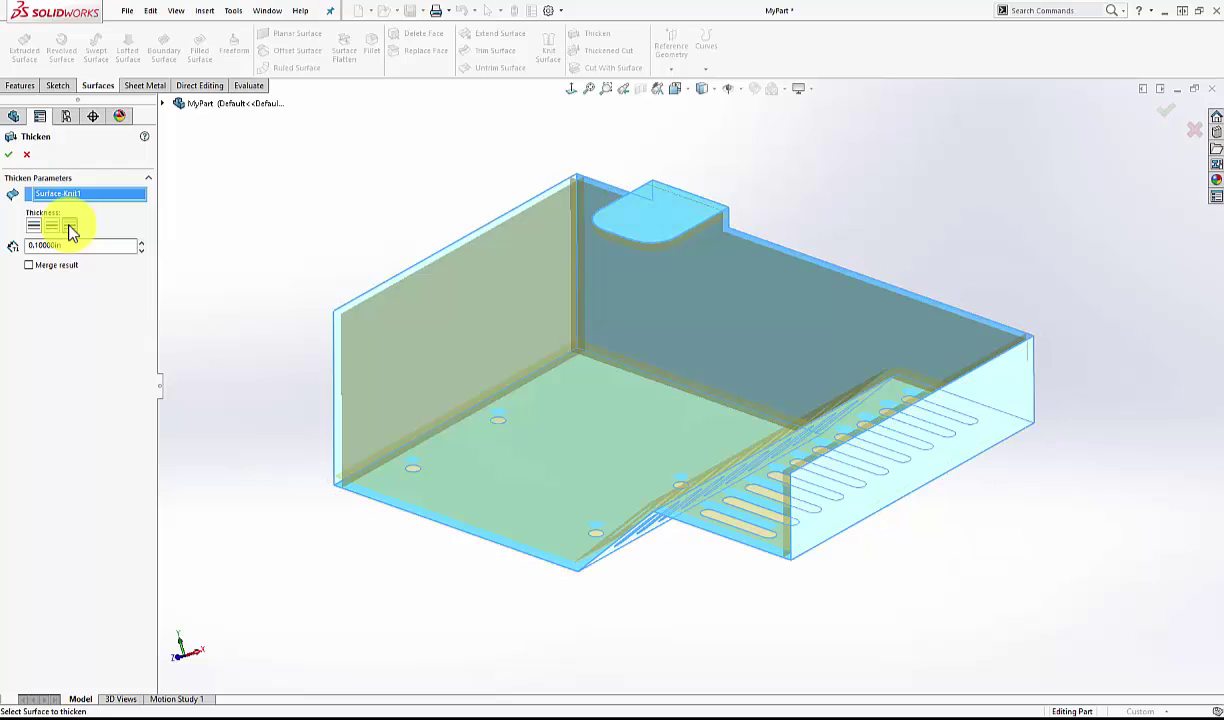
left_click(70, 243)
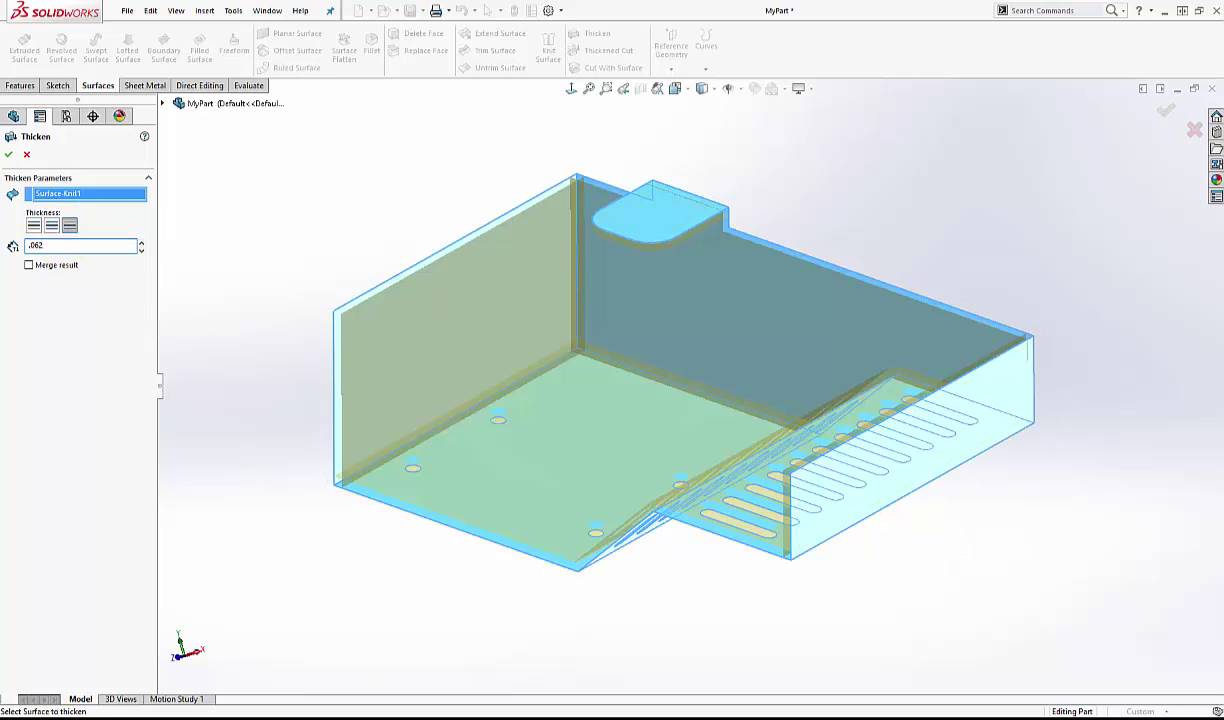
type(".062")
key("Return")
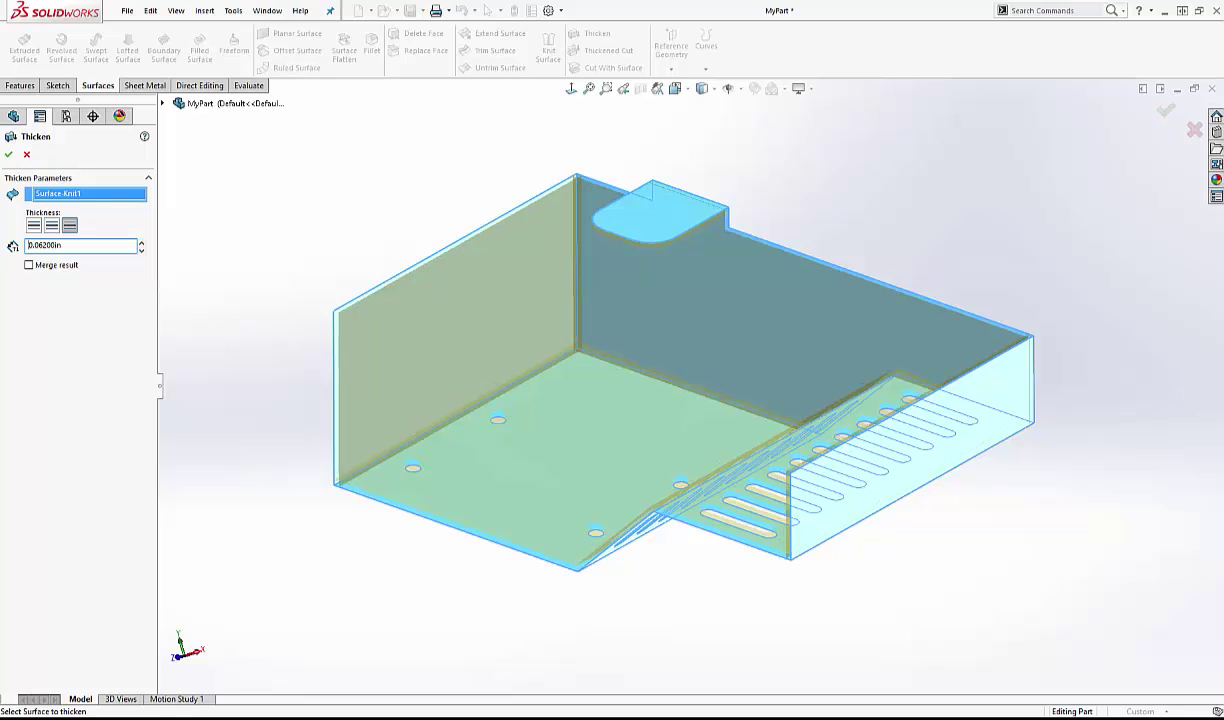
left_click(10, 155)
Rip the long wall's two vertical corner edges and its two edges along the slotted faces with a 0.01 in gap
middle_click_drag(560, 374, 641, 292)
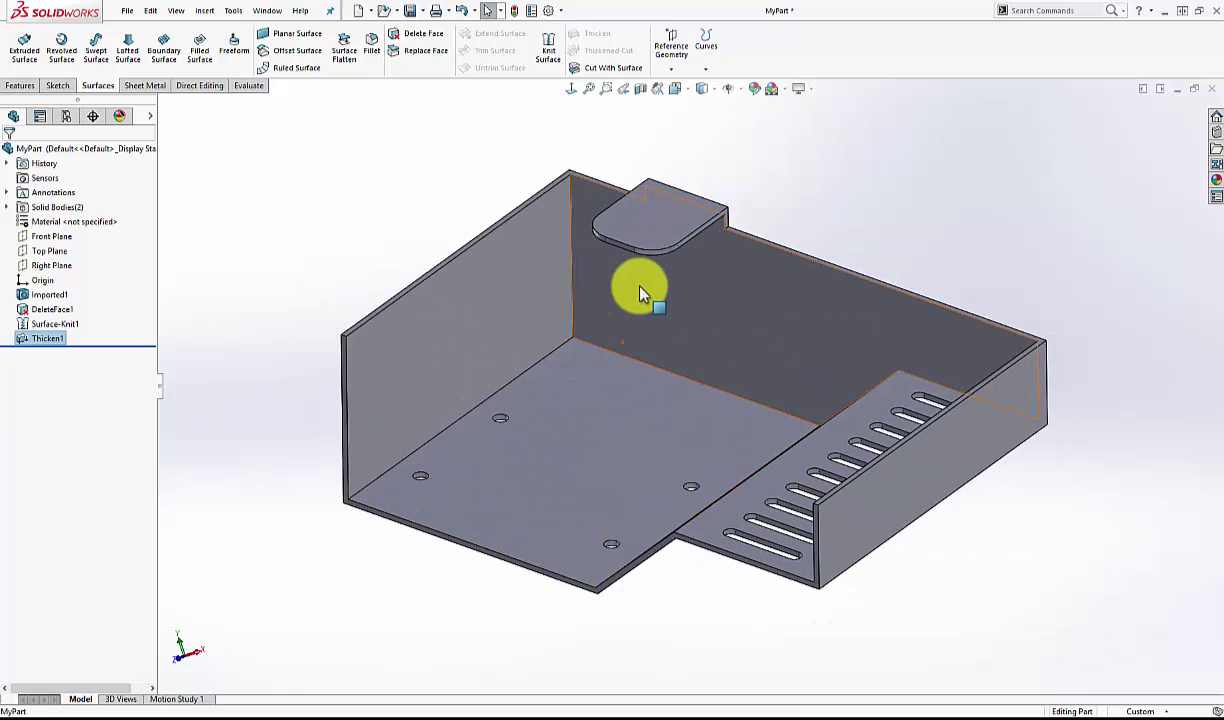
left_click(145, 86)
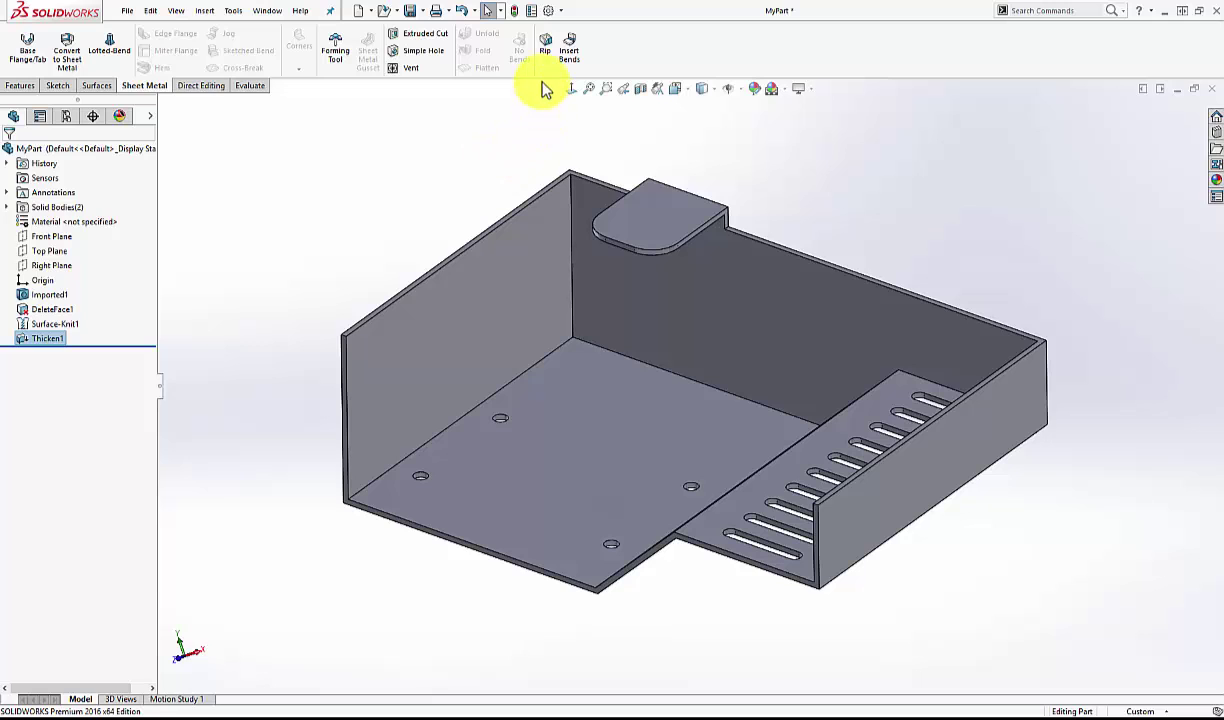
left_click(544, 47)
left_click(575, 193)
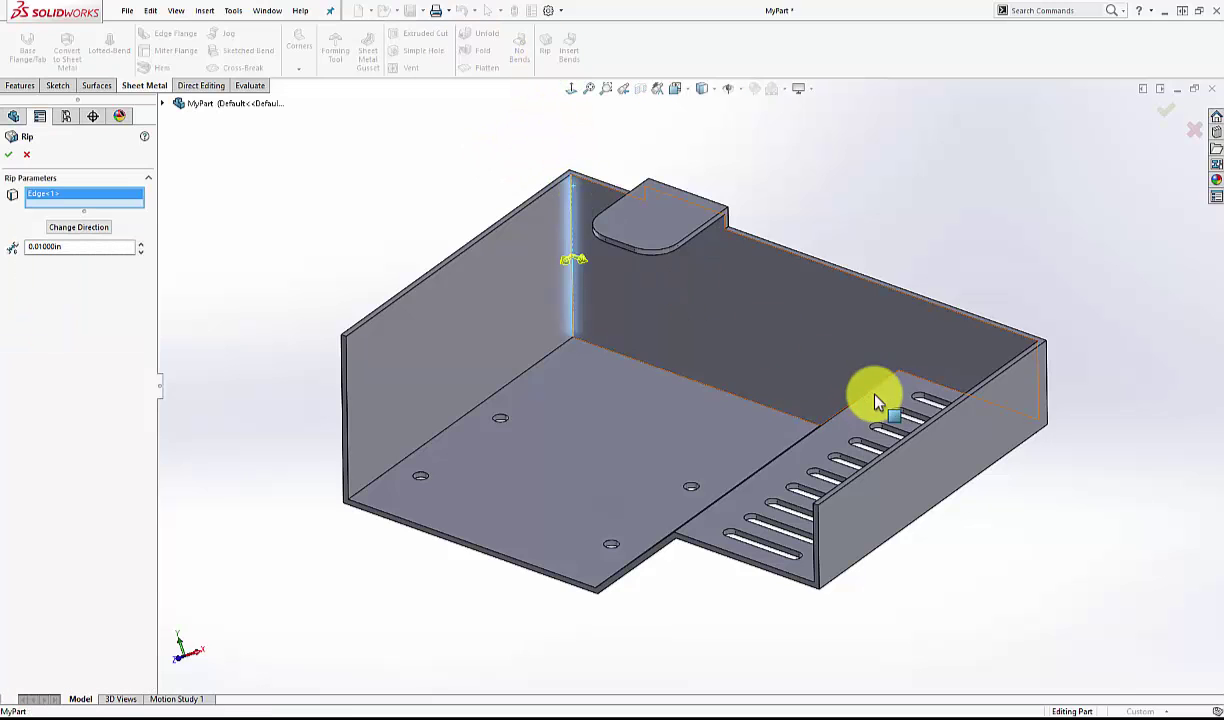
middle_click_drag(874, 404, 948, 437)
left_click(975, 372)
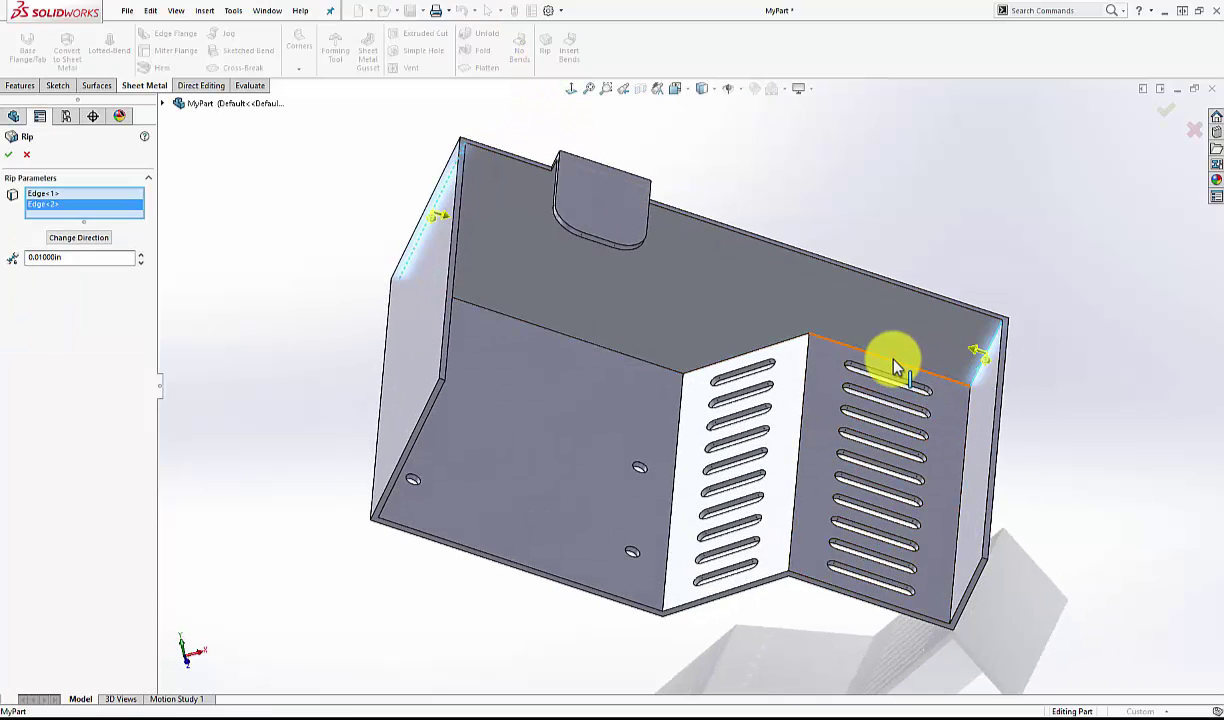
left_click(896, 363)
left_click(787, 345)
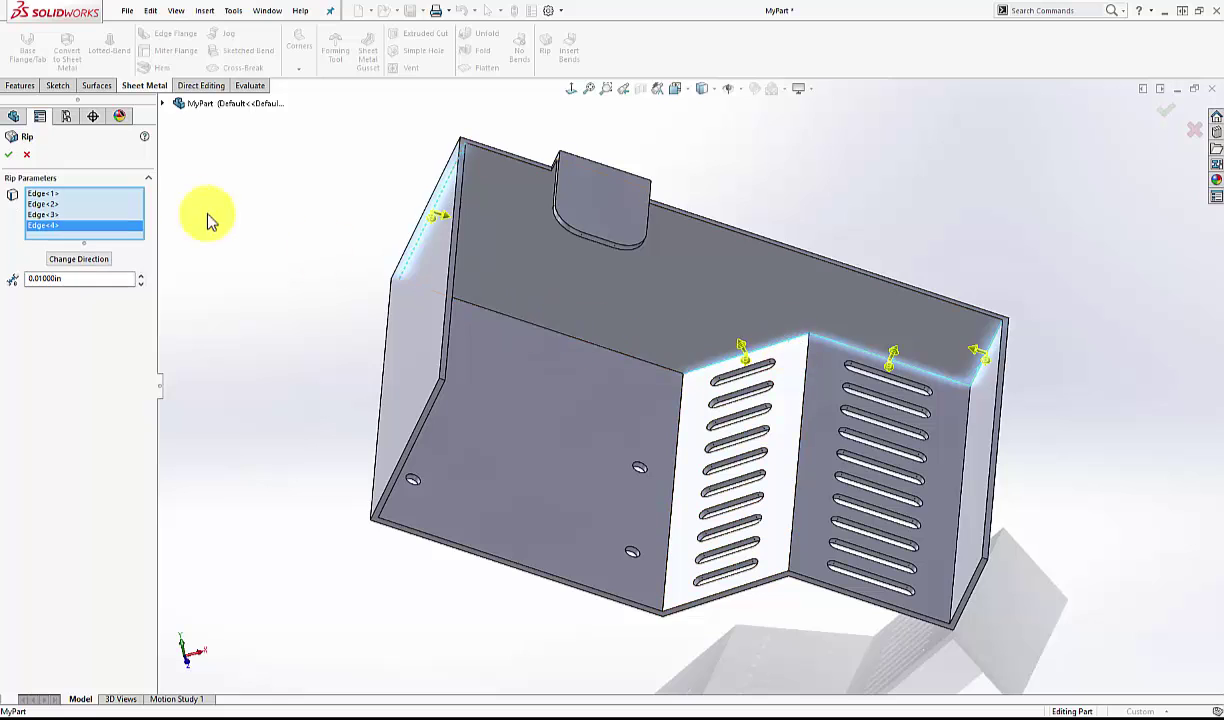
left_click(8, 154)
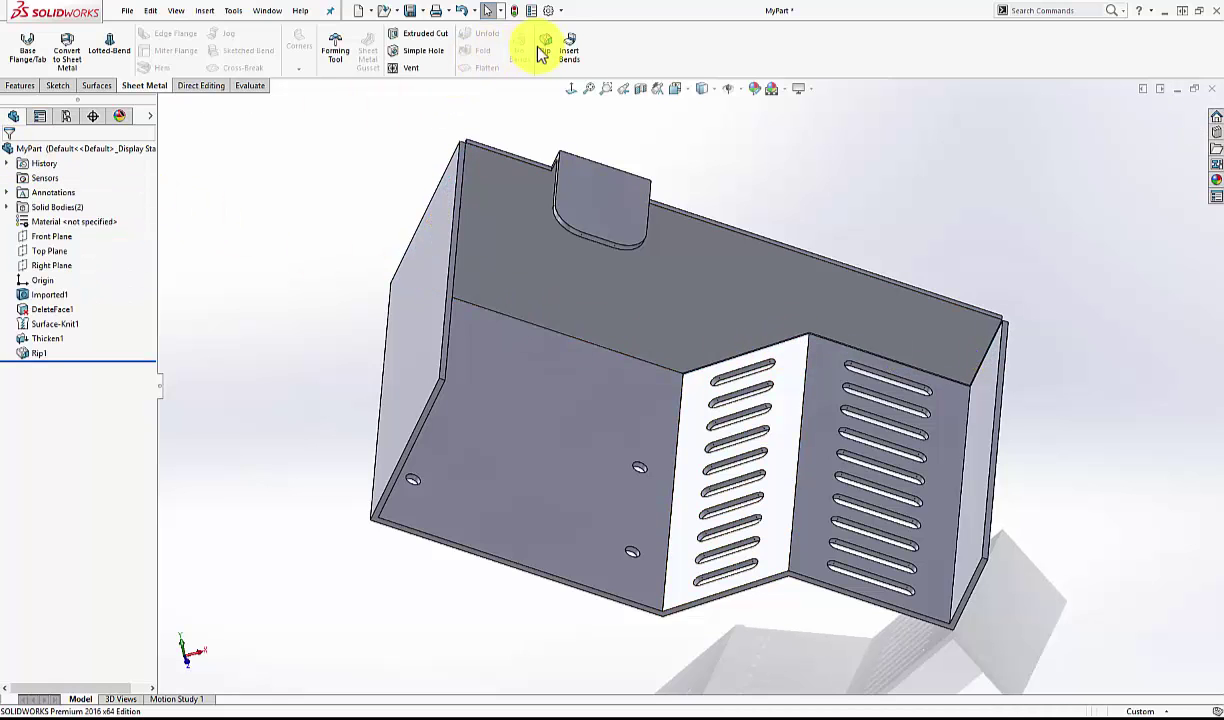
Insert bends with the floor face fixed, a 0.125 in bend radius and obround auto relief at ratio 0.5
left_click(568, 50)
left_click(561, 410)
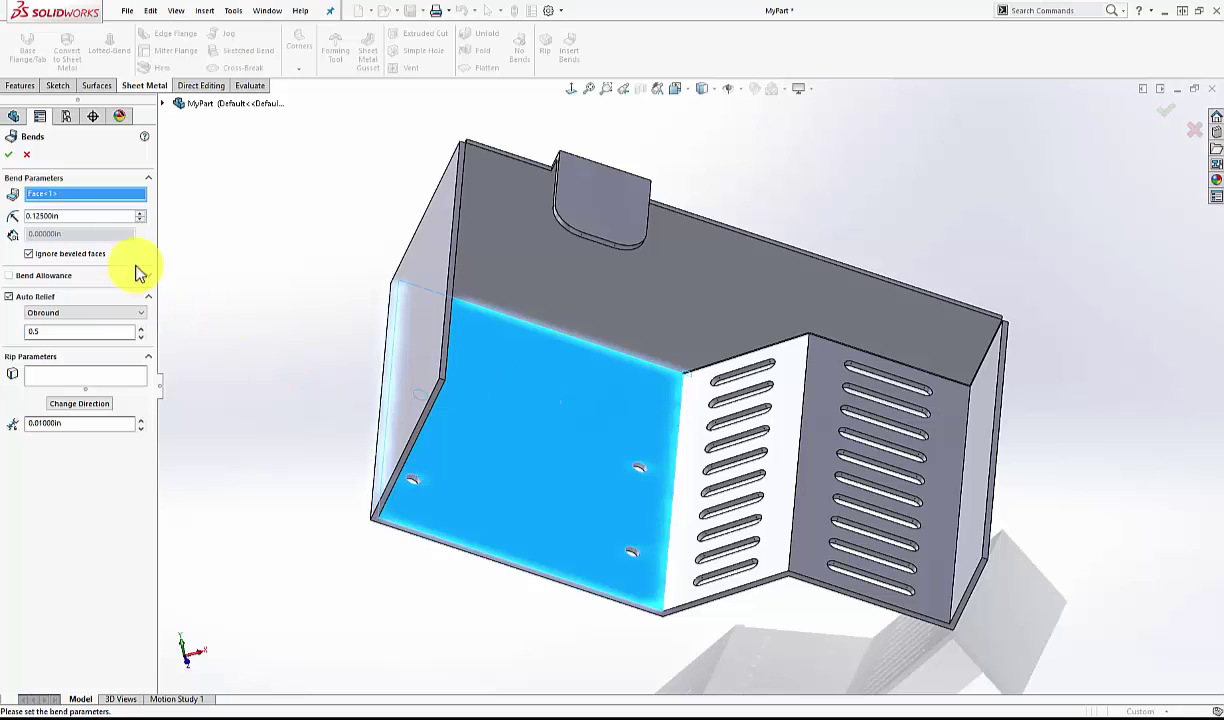
double_click(87, 215)
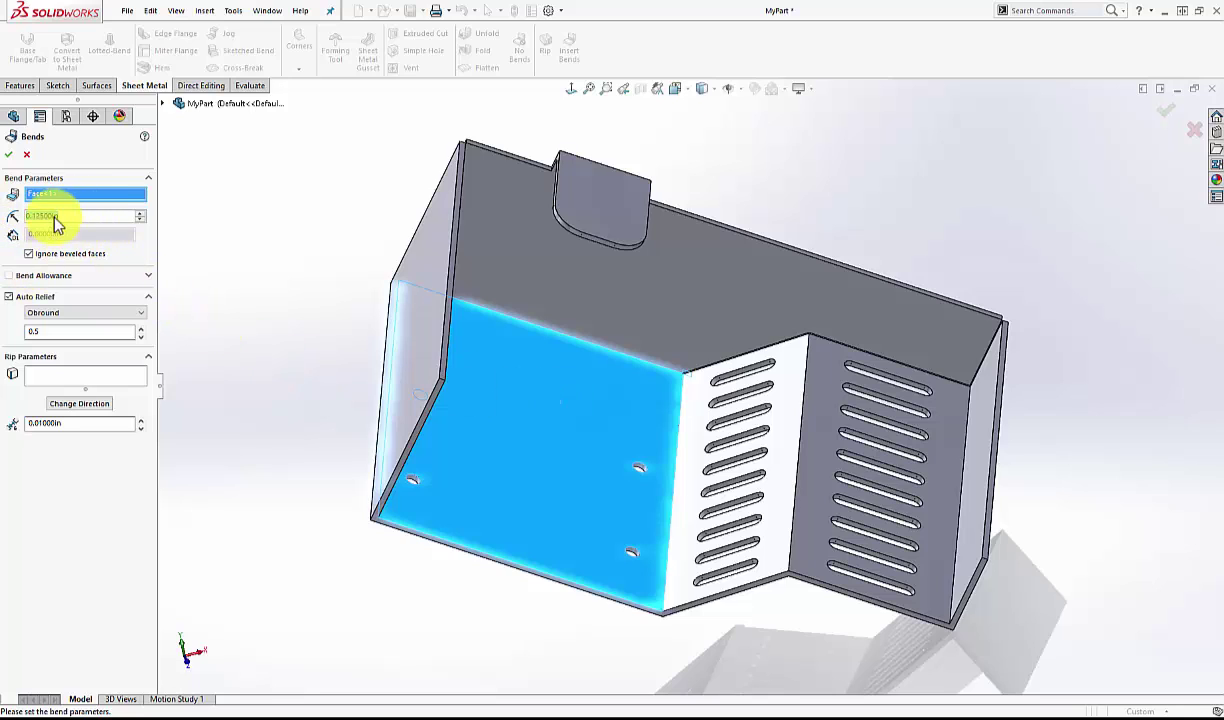
left_click(8, 154)
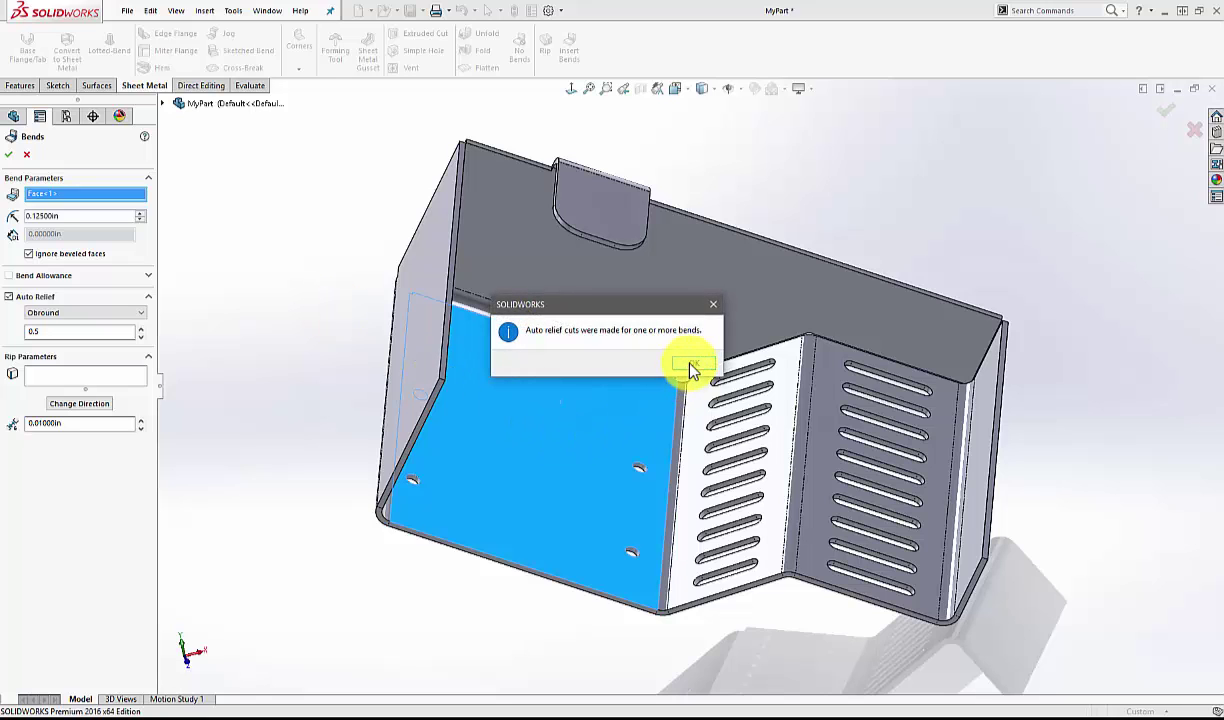
left_click(692, 366)
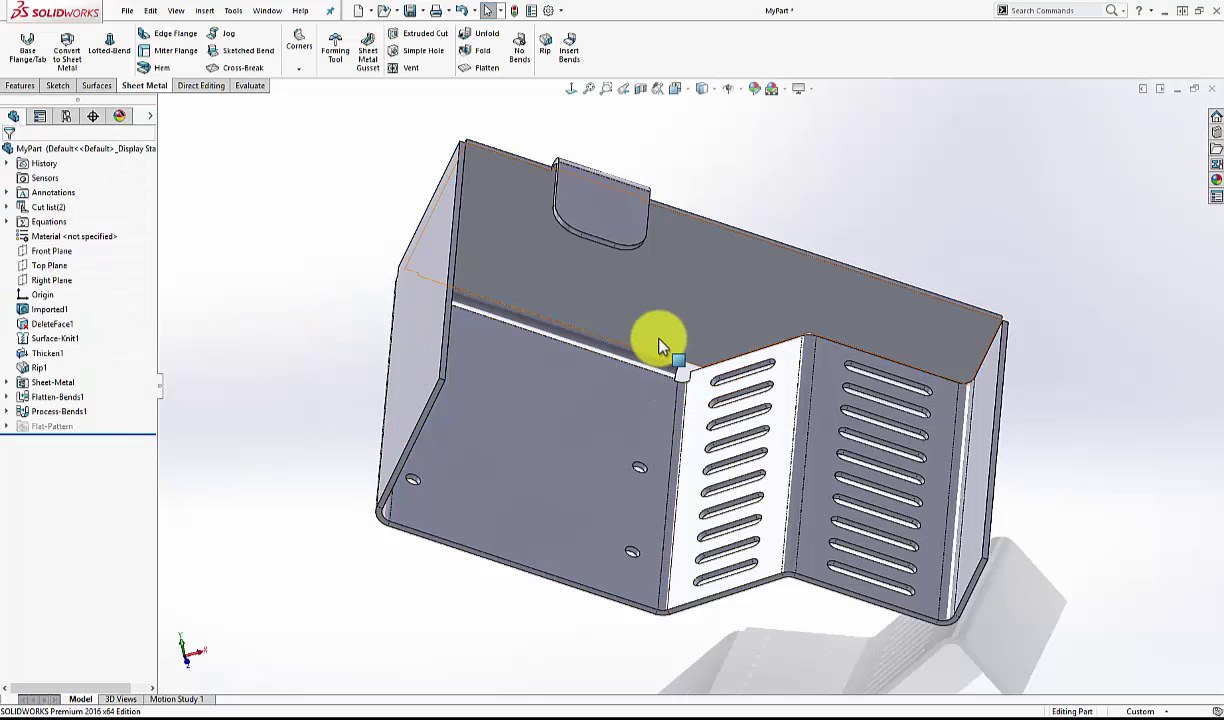
Flatten the bent sheet metal part and fit the whole flat pattern in view
middle_click_drag(700, 405, 502, 298)
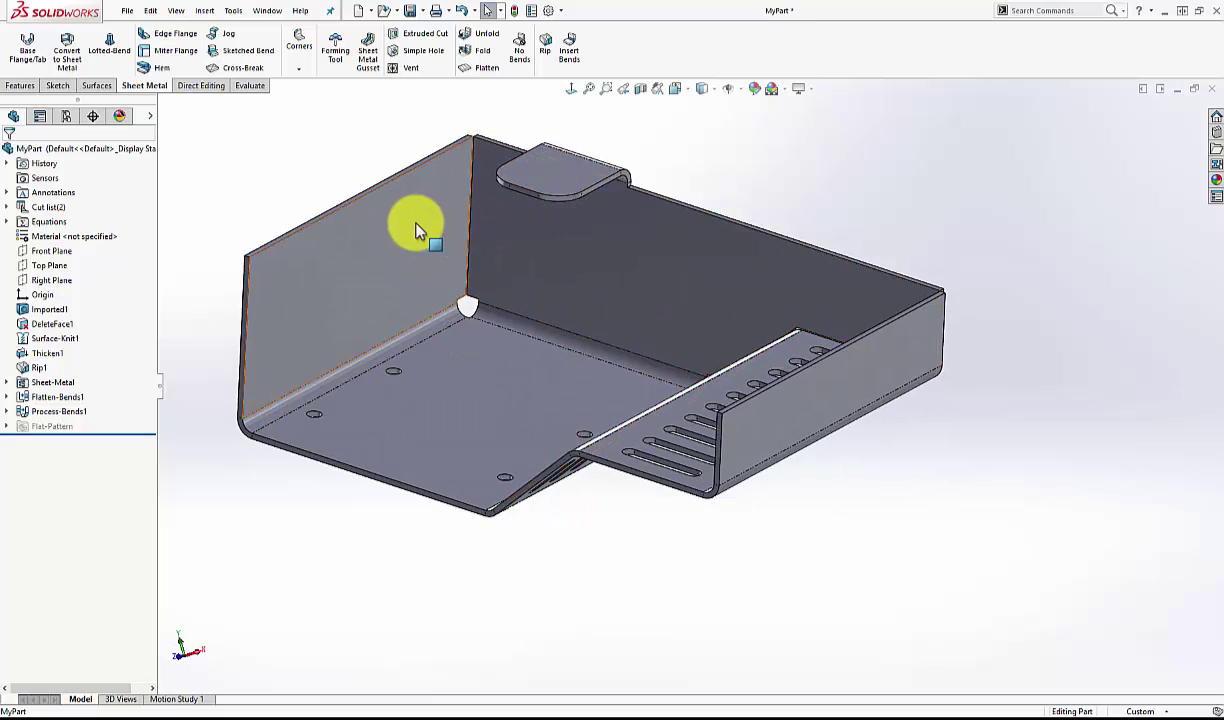
left_click(485, 67)
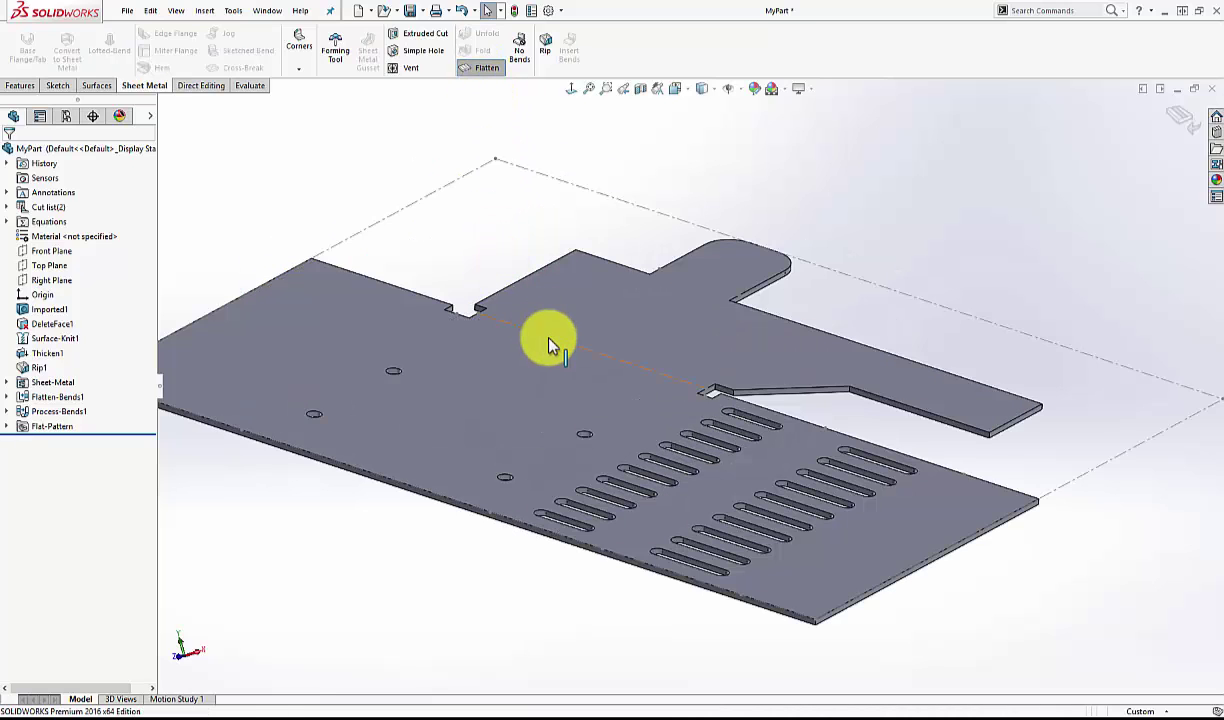
key("f")
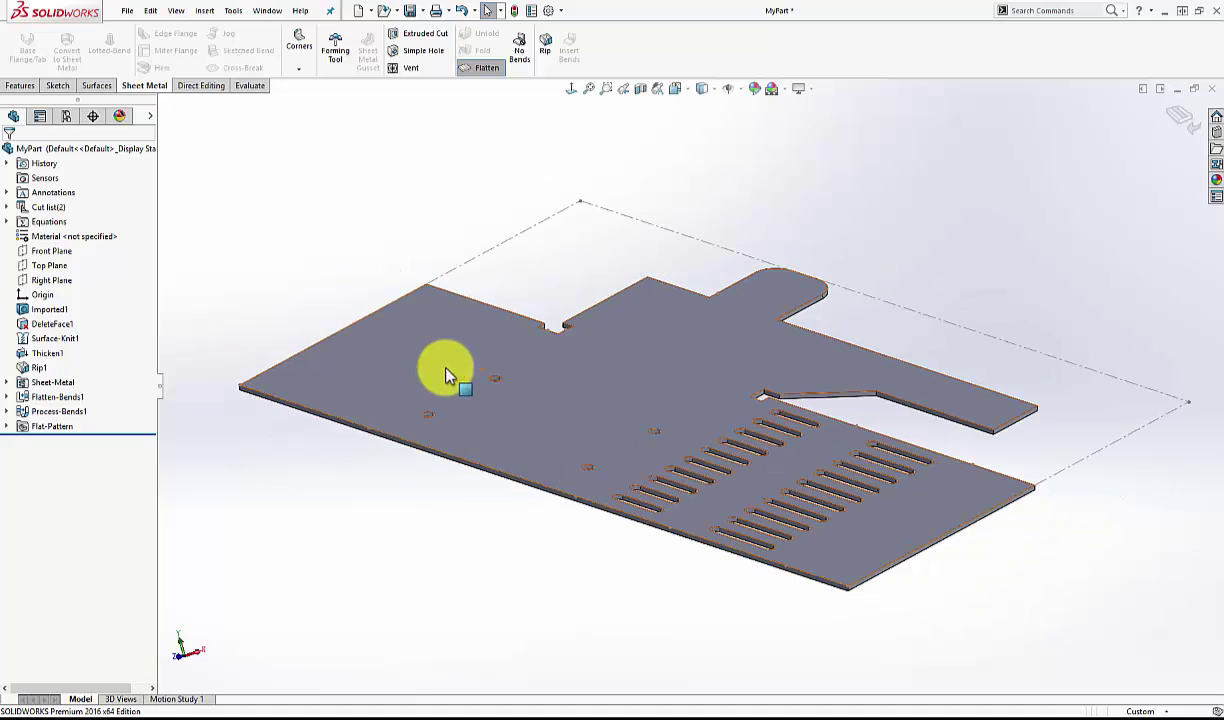